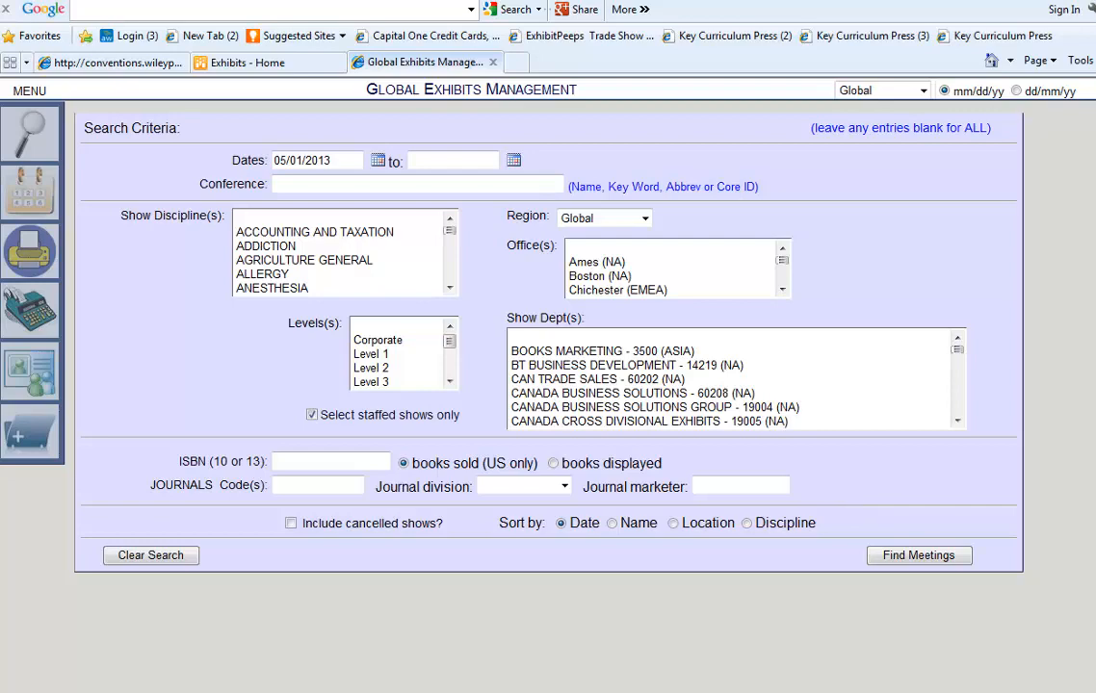
Pick North America from the region list at the top right.
click(922, 91)
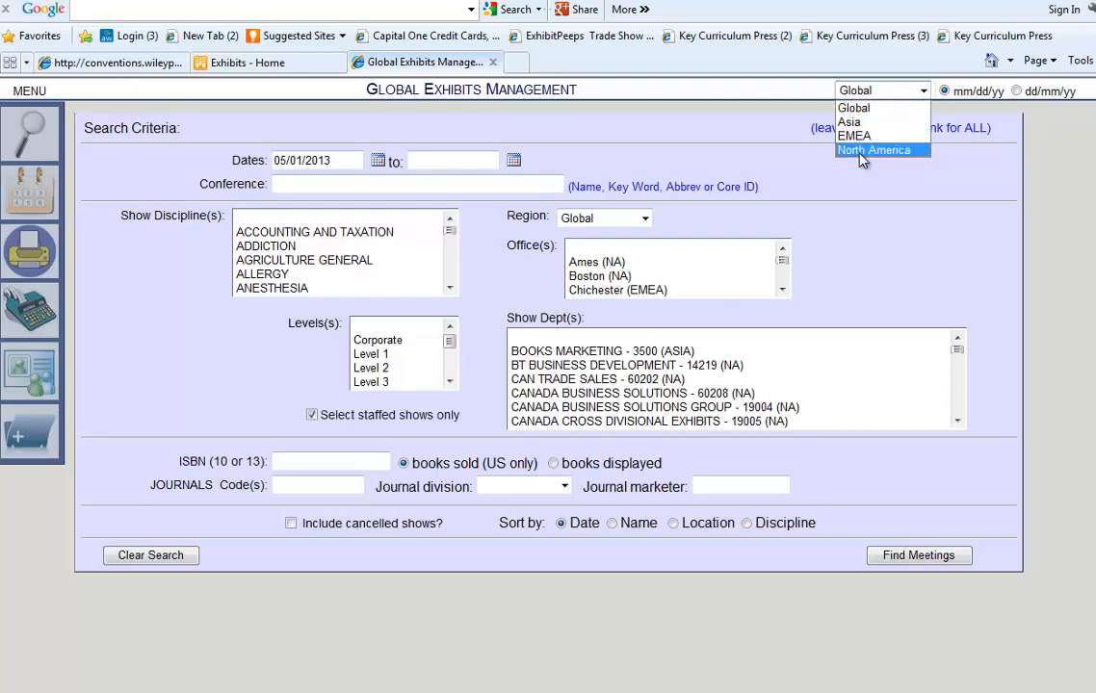
click(864, 151)
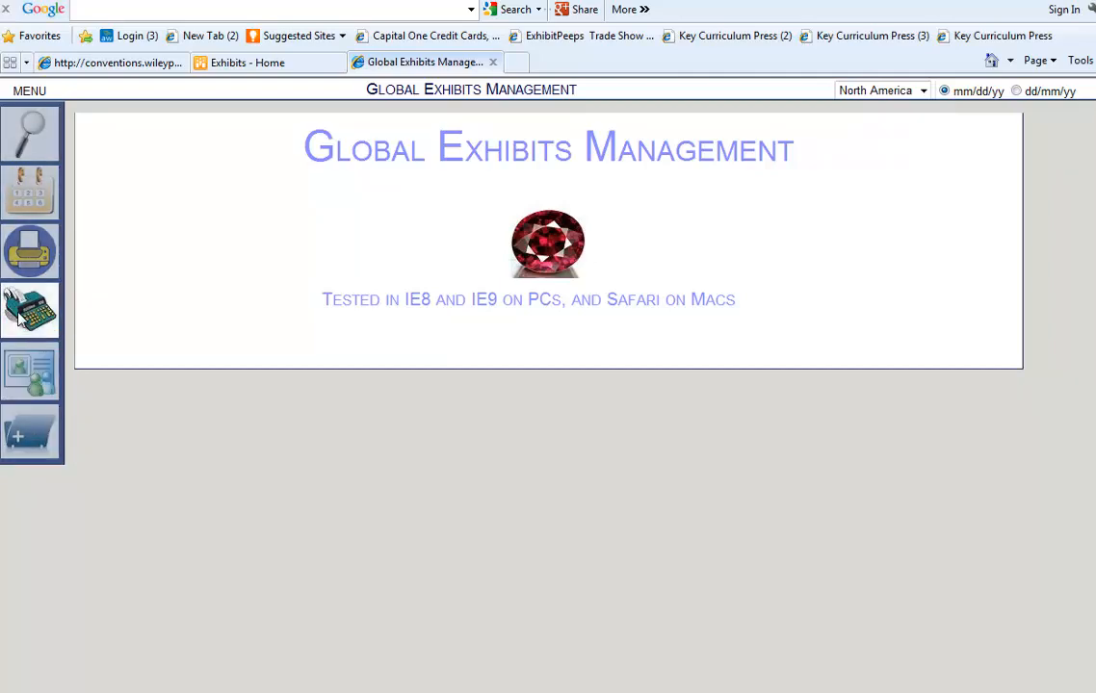
Add the three GR departments as budget-builder departments, save contact info, and open the Budgeting Tool.
click(26, 383)
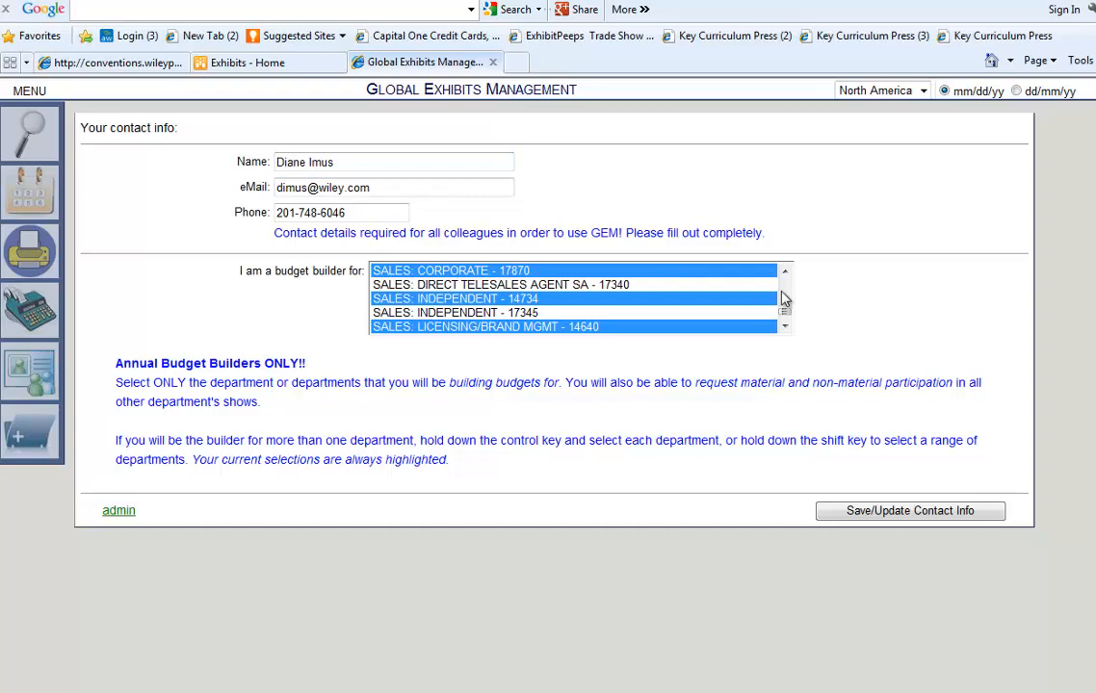
scroll(787, 323, down, 5)
mouse_move(786, 323)
mouse_down()
mouse_move(788, 298)
mouse_move(724, 291)
mouse_move(788, 298)
mouse_up()
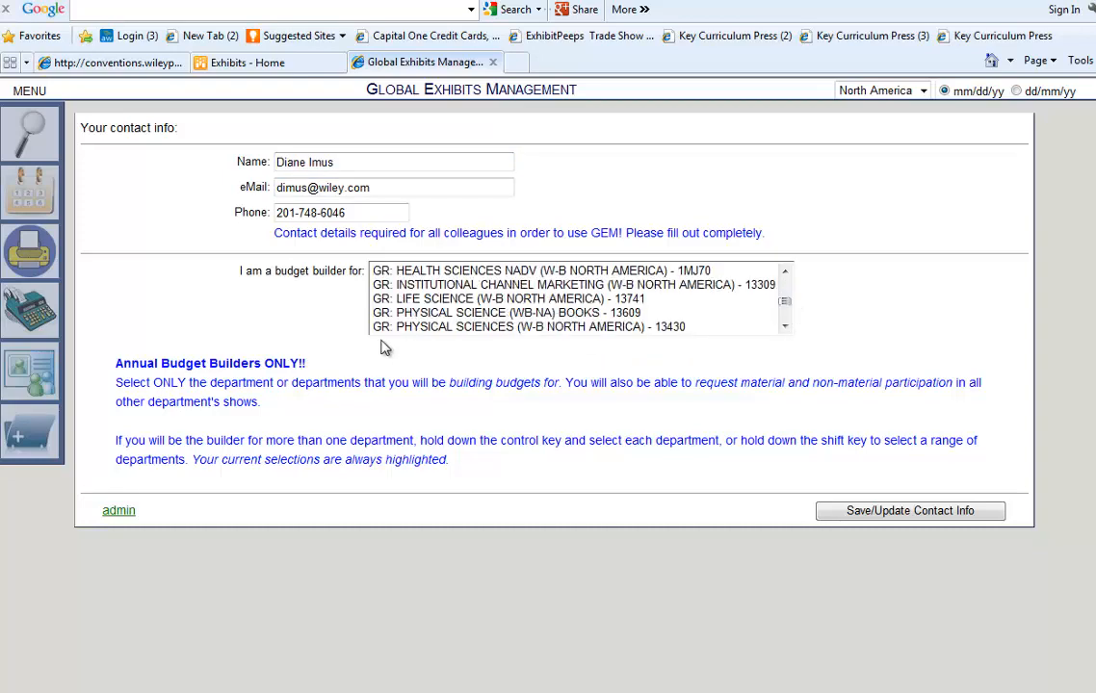
click(448, 314)
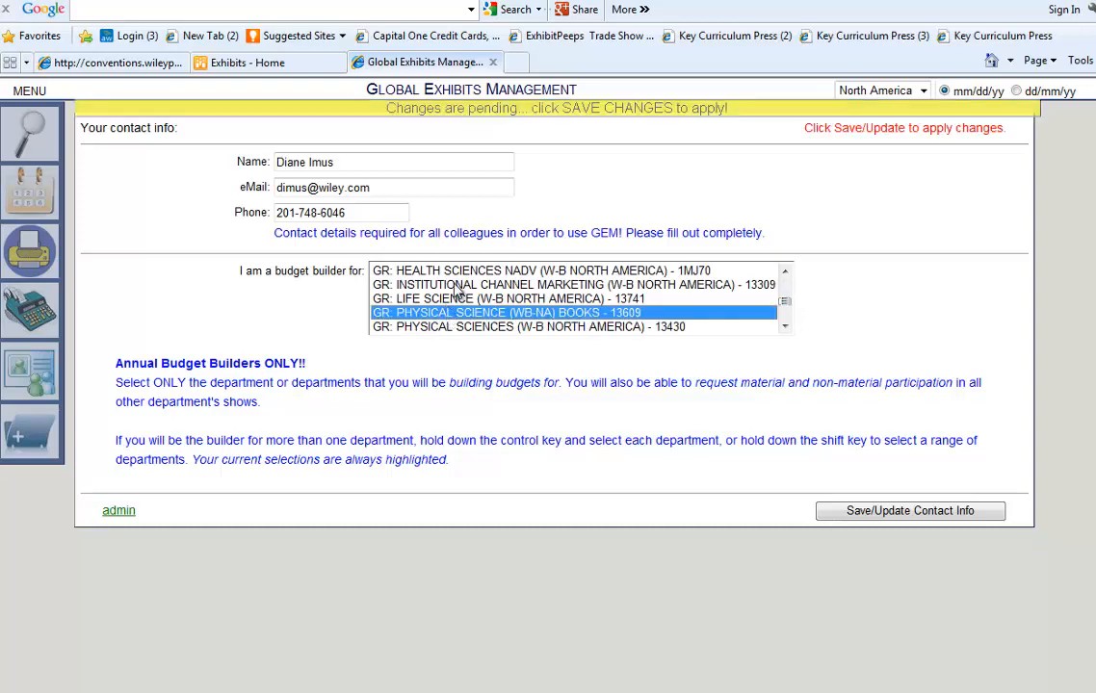
ctrl+click(423, 285)
ctrl+click(438, 328)
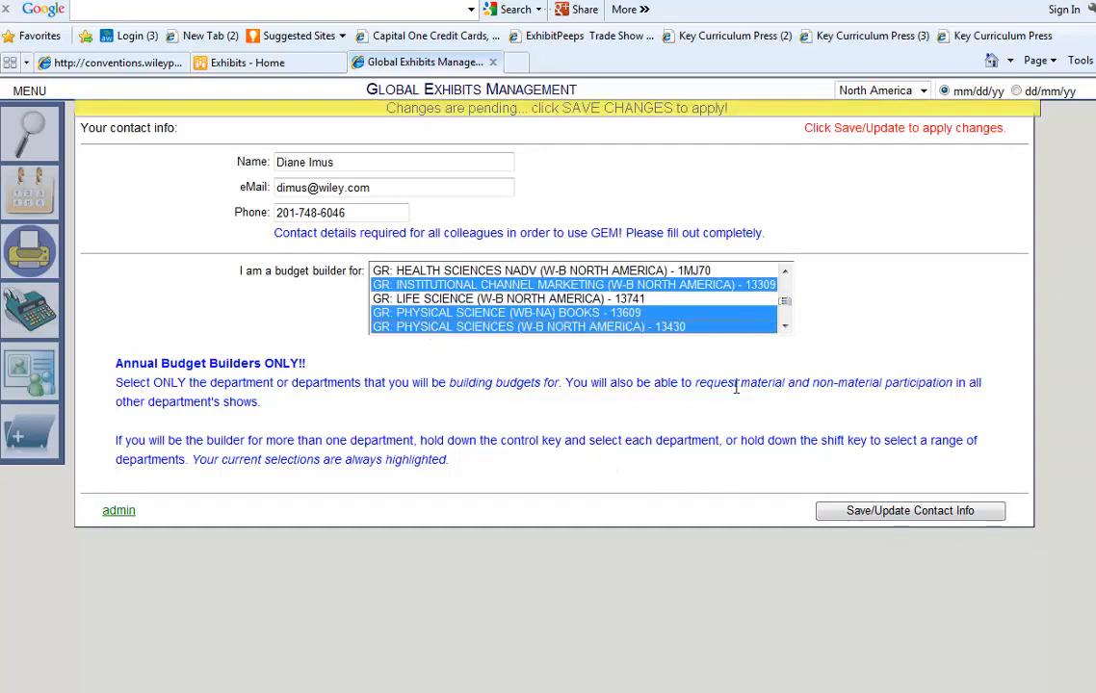
click(888, 517)
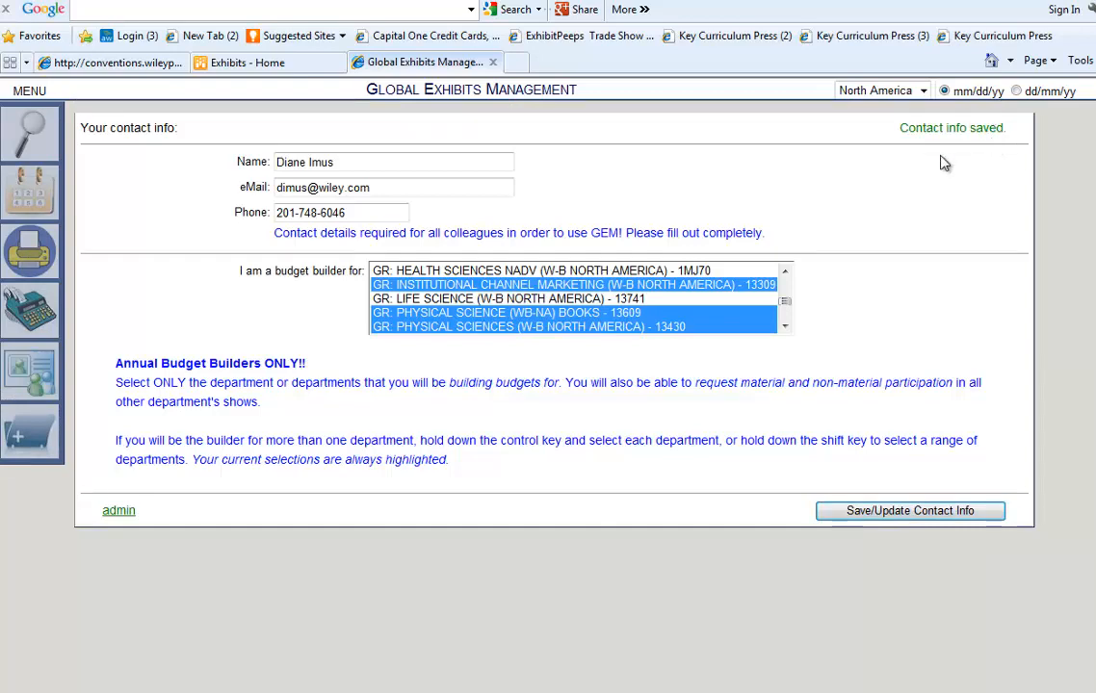
click(35, 308)
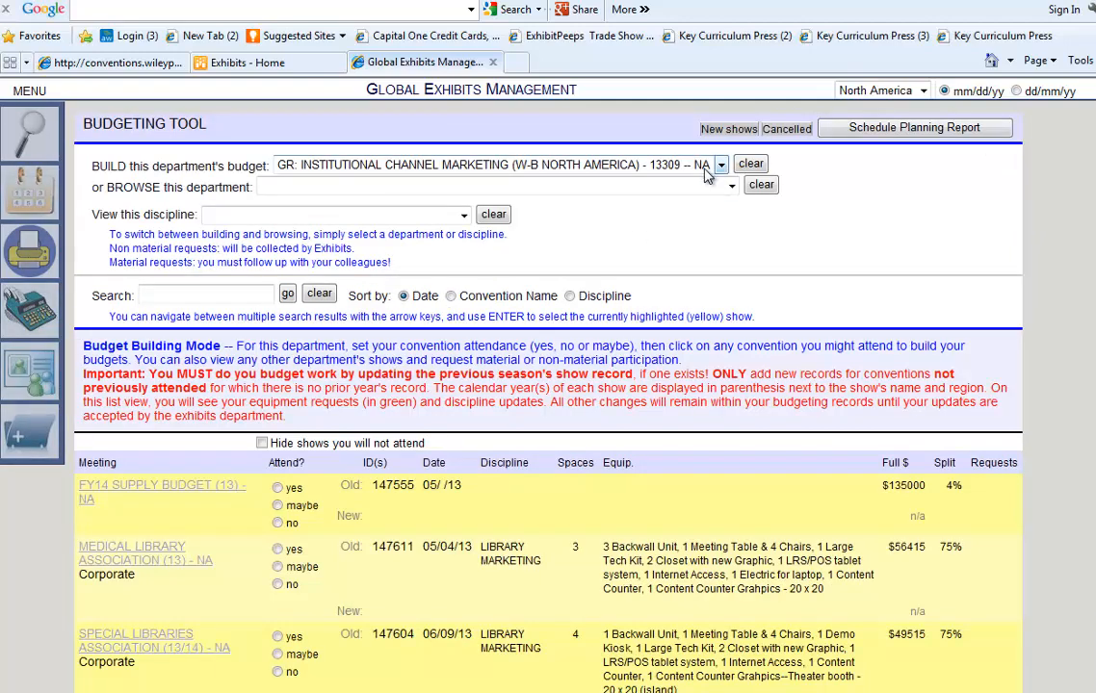
Build the SALES: CORPORATE - 17870 -- NA budget and look through its show list.
click(719, 164)
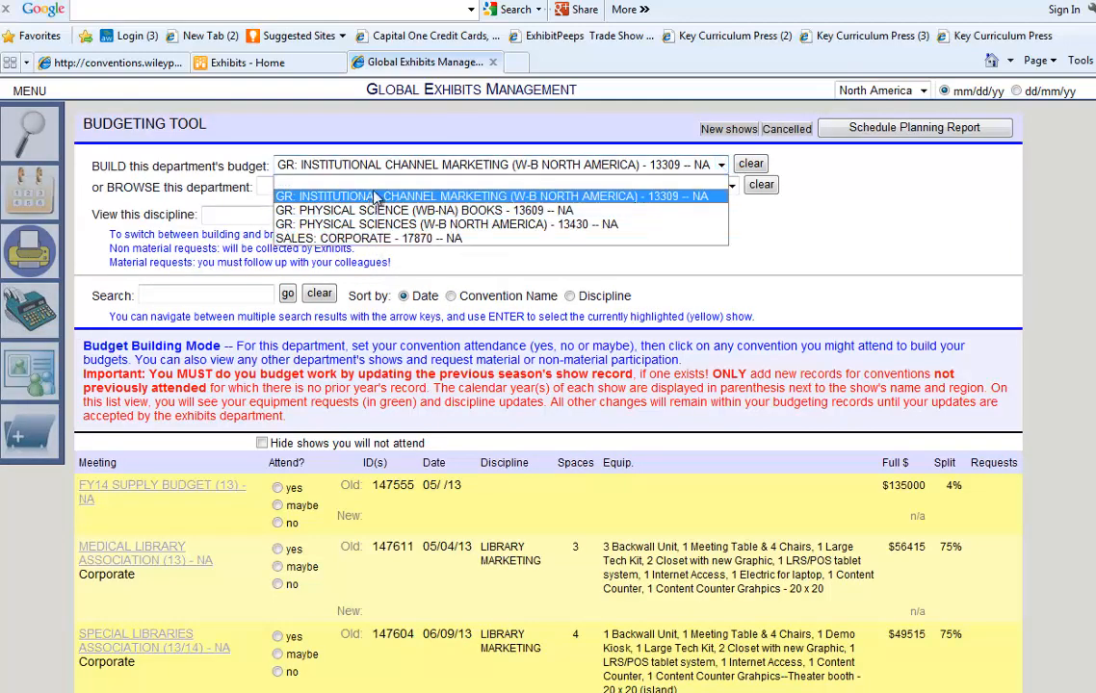
click(393, 238)
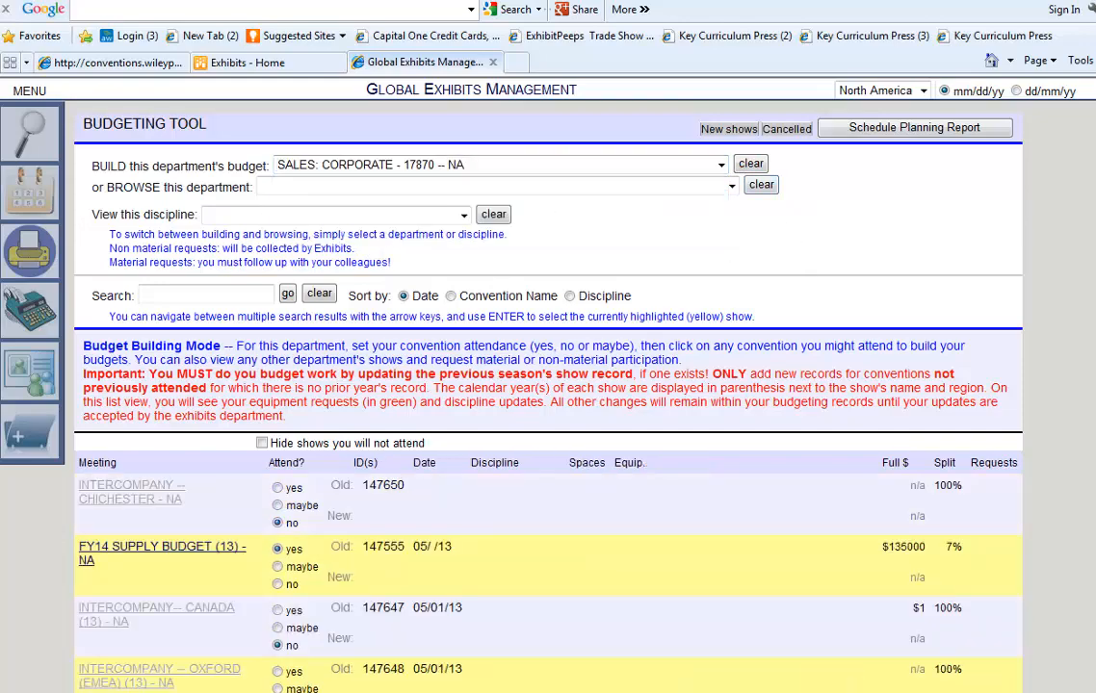
scroll(549, 385, down, 10)
scroll(549, 385, up, 12)
scroll(757, 351, down, 3)
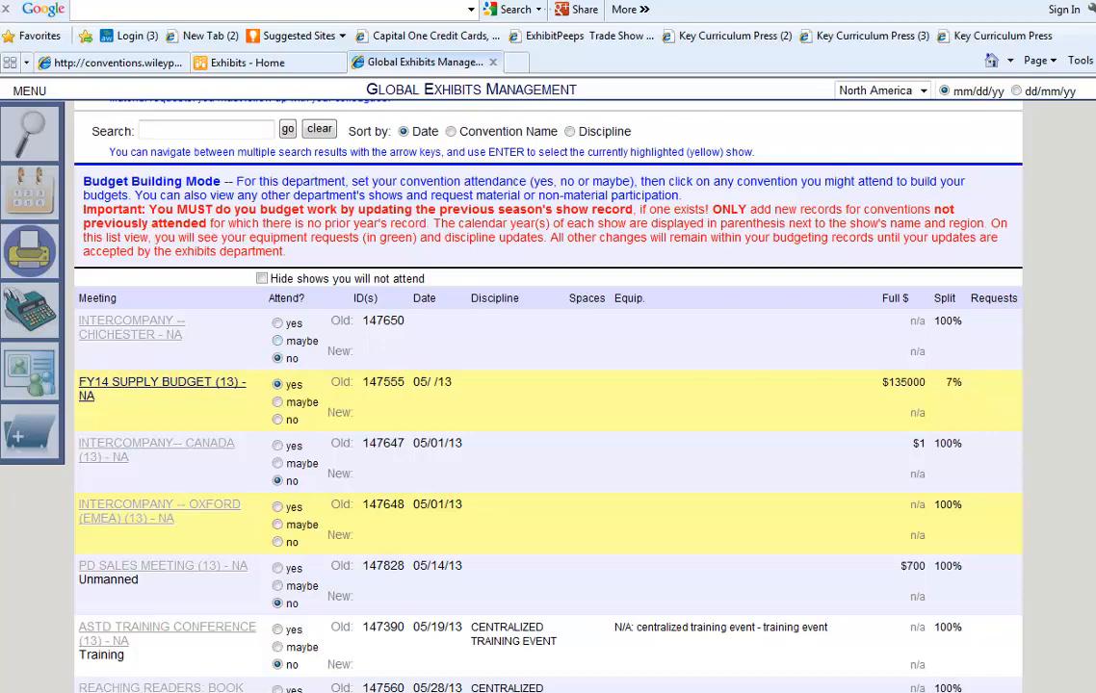
scroll(277, 345, up, 3)
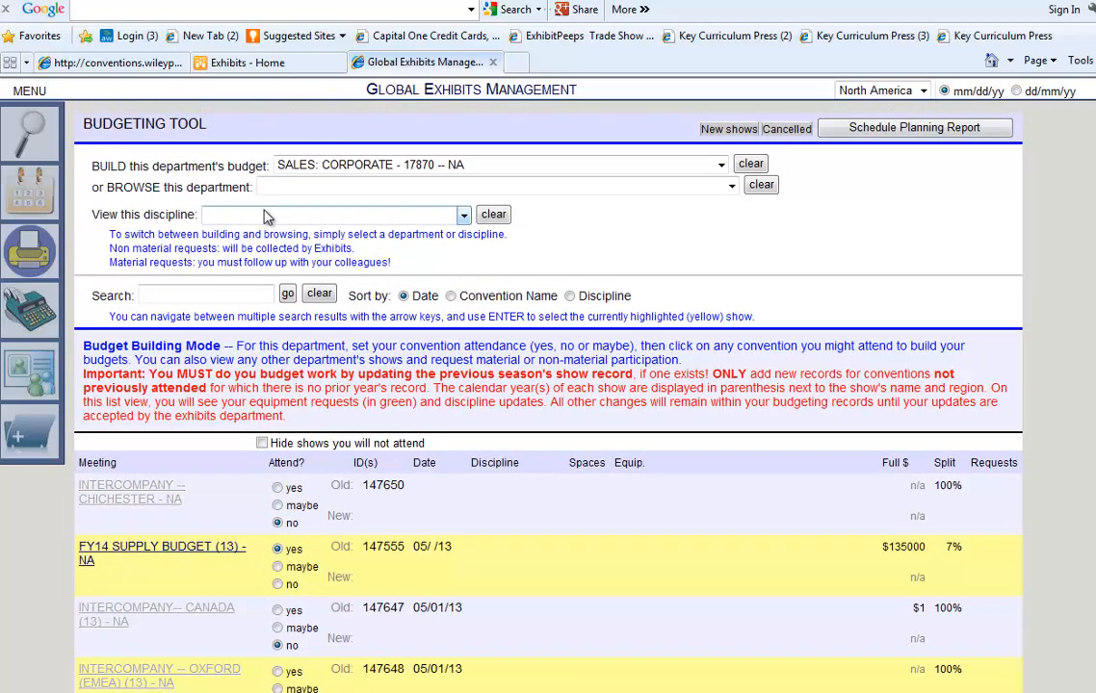
Look at the discipline and department browse lists without changing either.
click(268, 214)
click(499, 187)
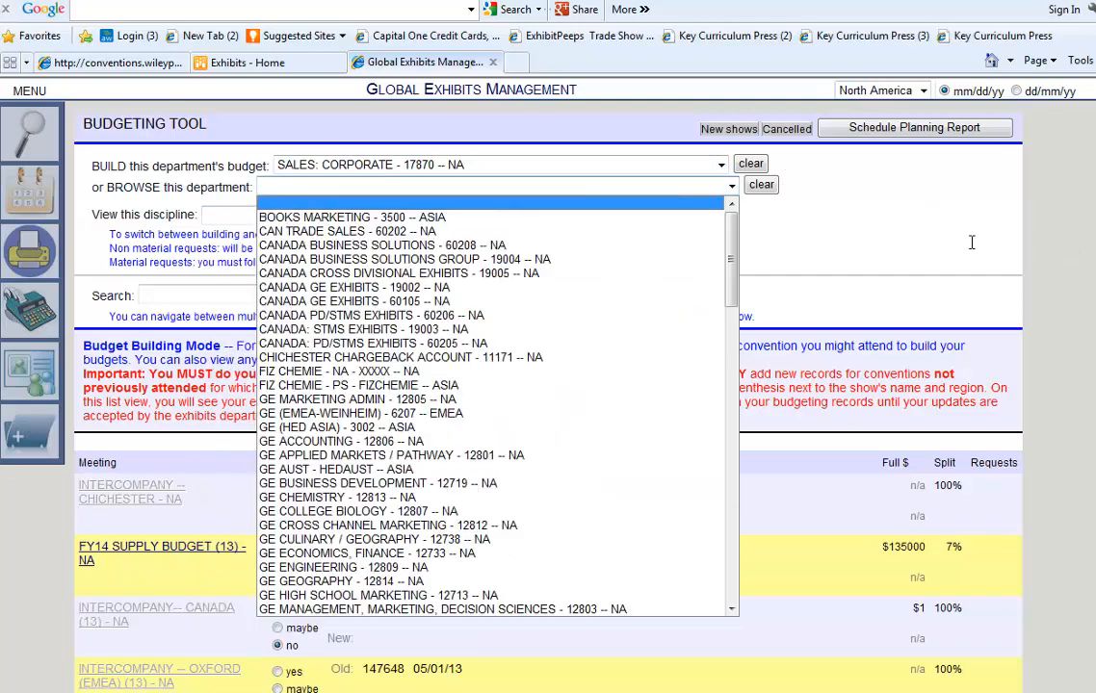
click(906, 176)
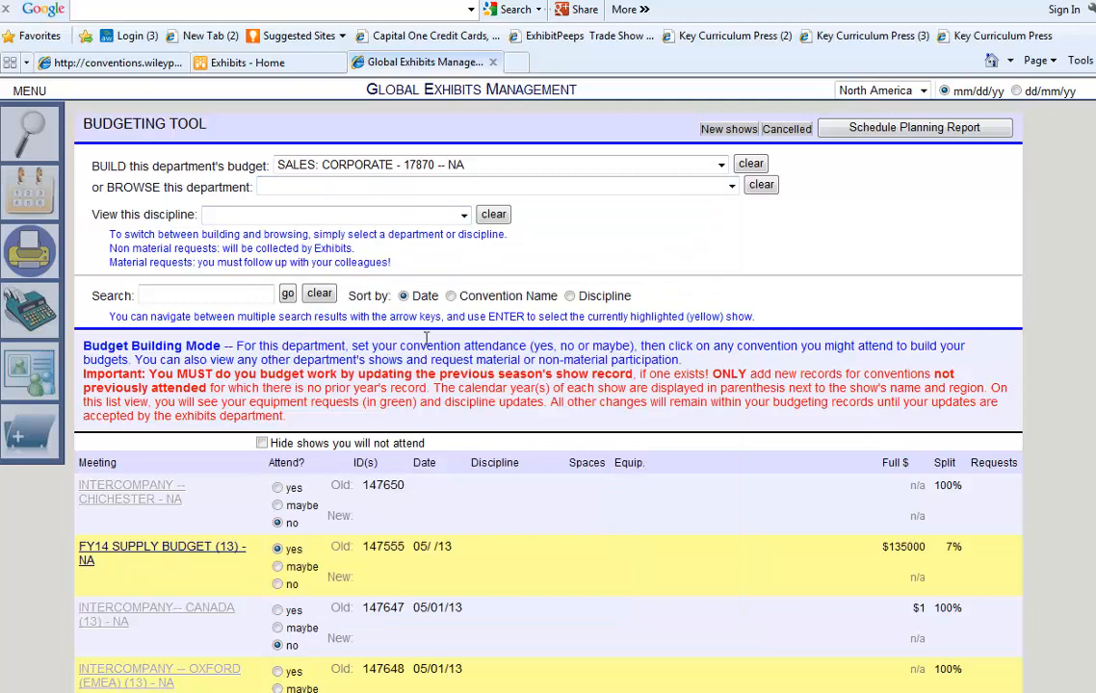
Sort the shows by convention name and keep unattended shows visible.
click(452, 297)
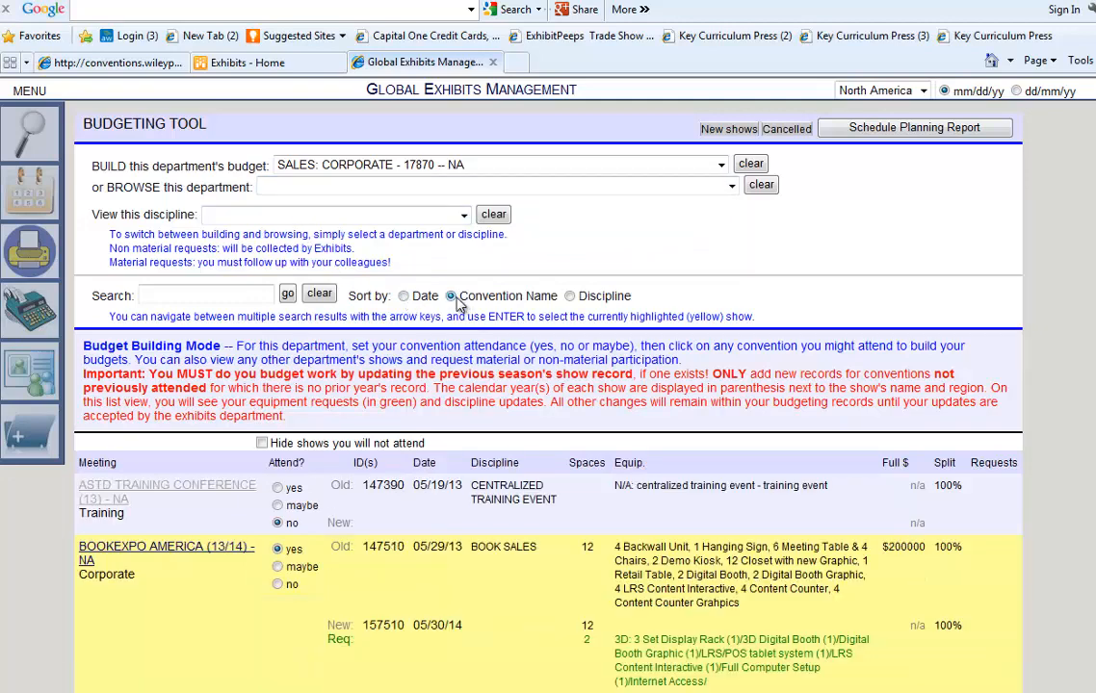
click(570, 298)
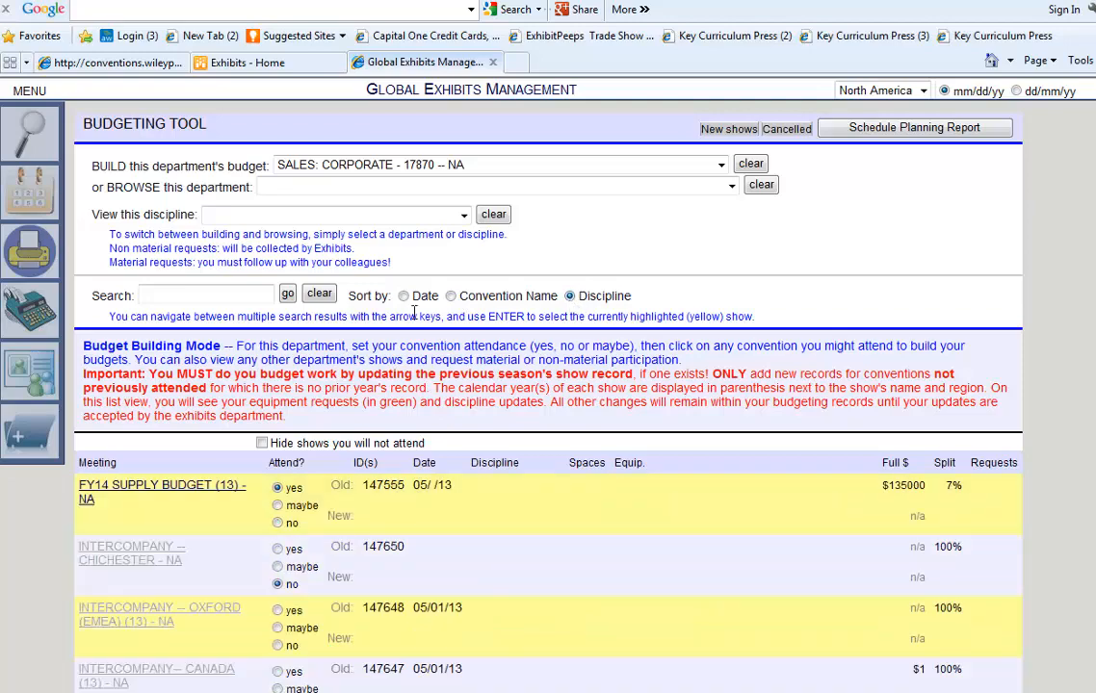
click(452, 298)
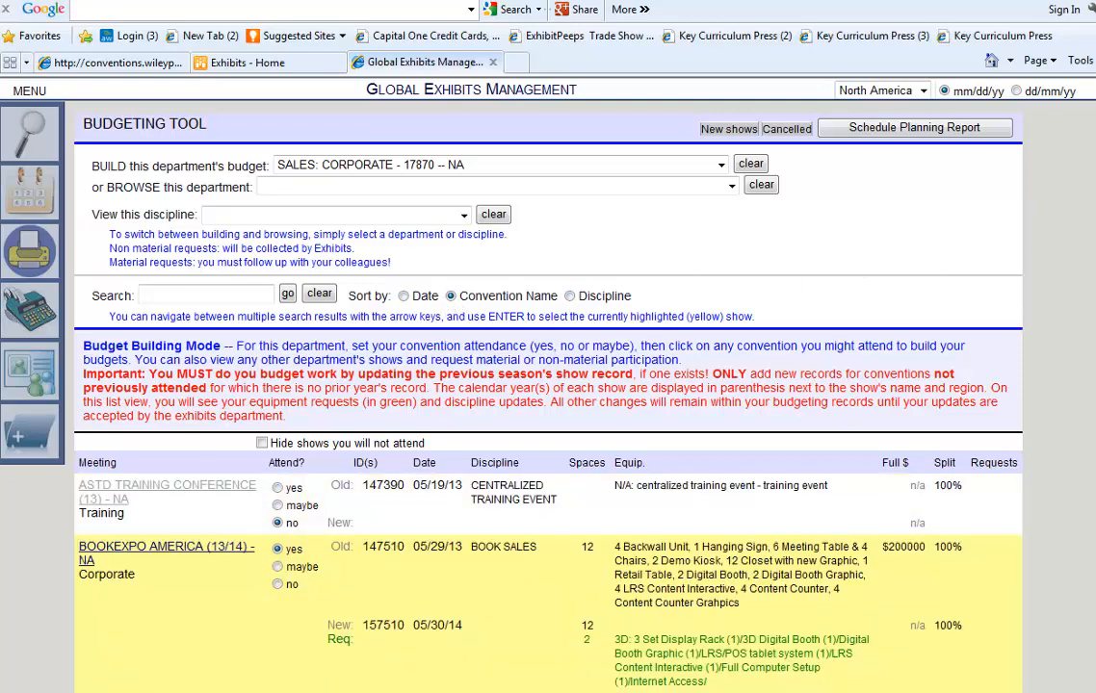
scroll(548, 385, down, 2)
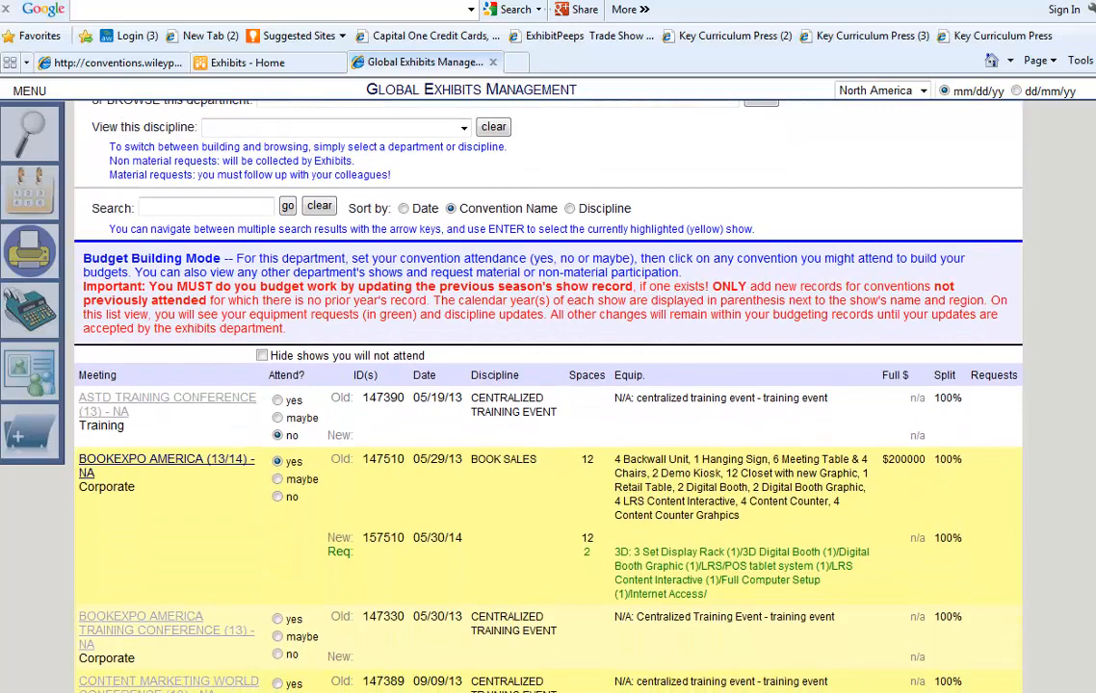
click(262, 355)
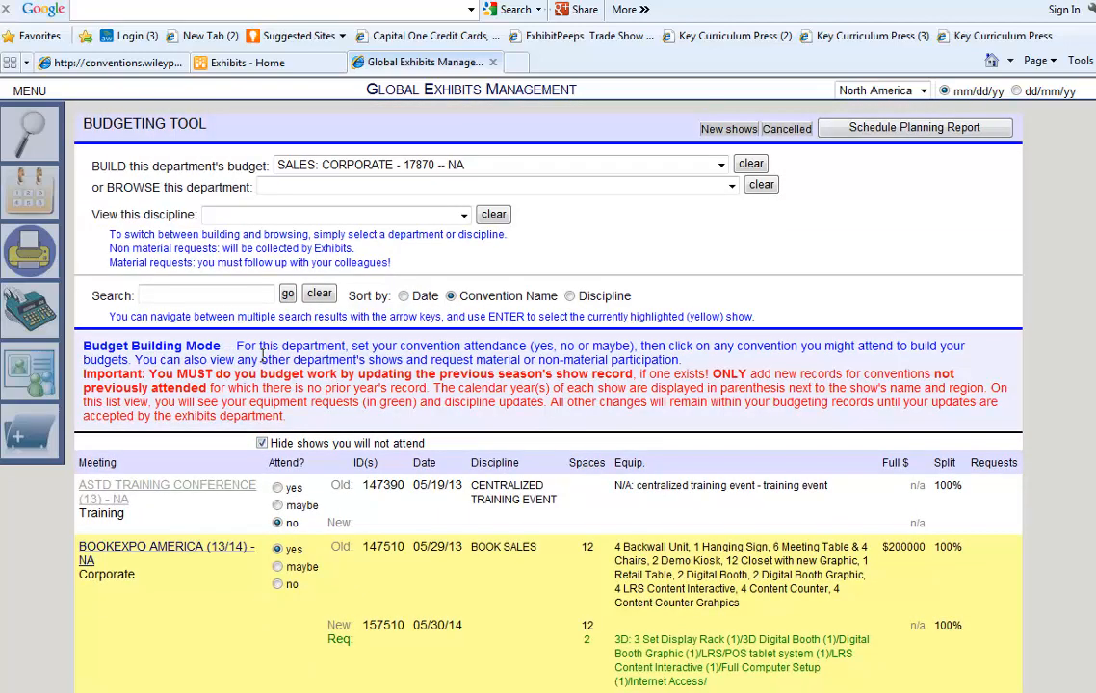
click(262, 444)
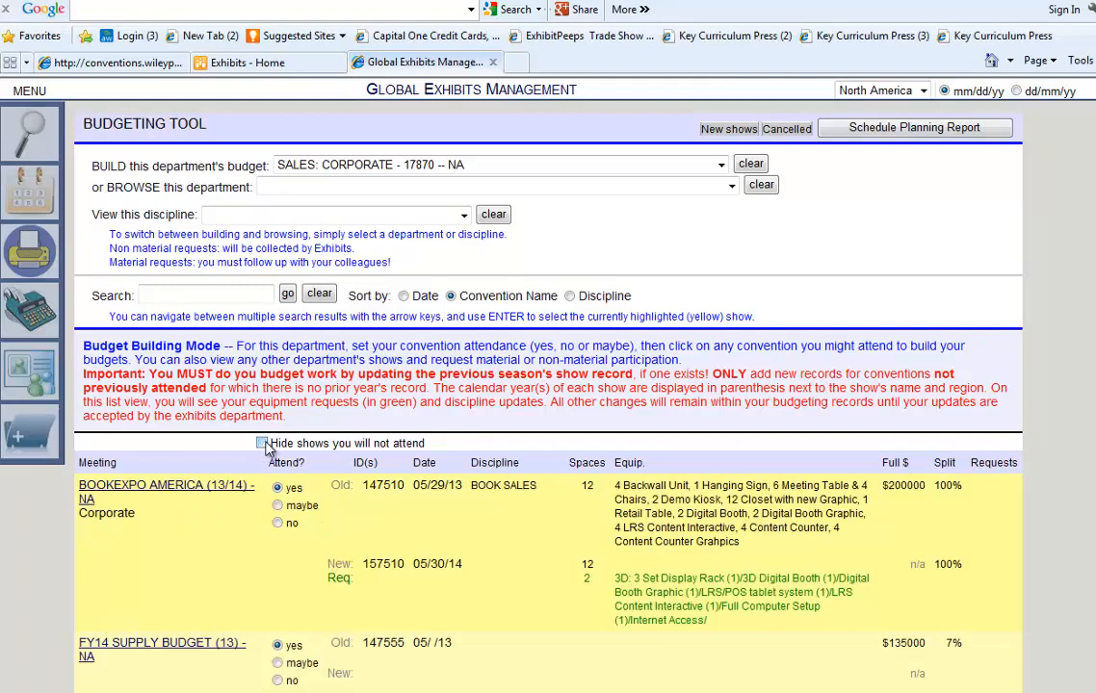
Search PUBLISHERS, set Publishers Launch Conference at BEA to yes, and open its record.
scroll(549, 386, down, 5)
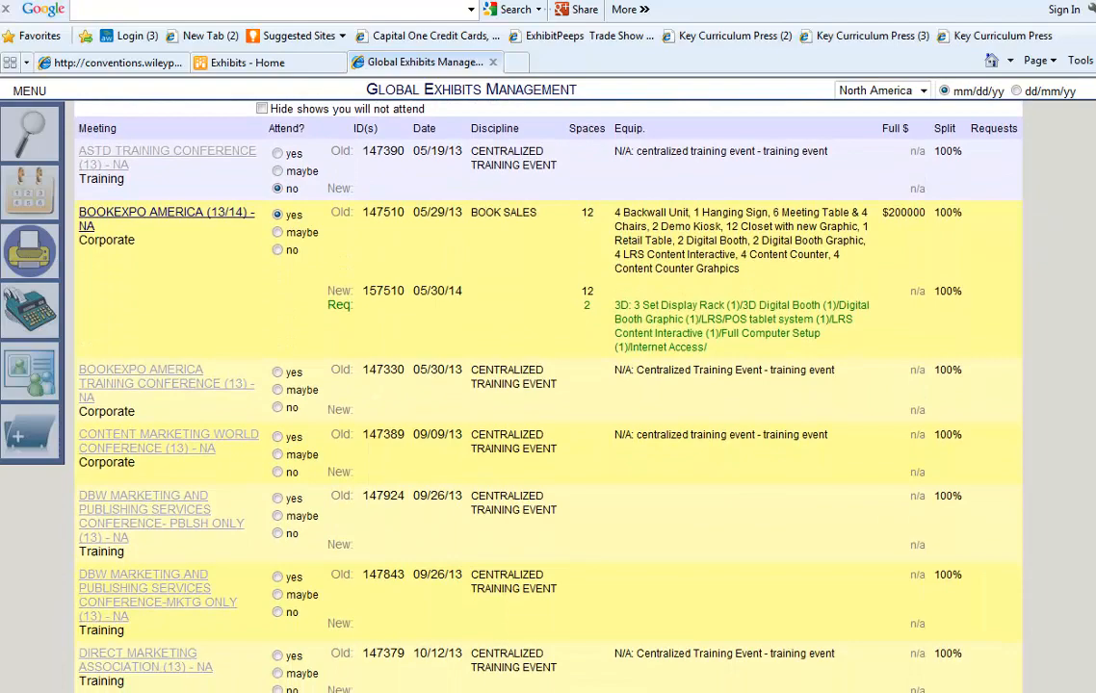
scroll(283, 478, up, 5)
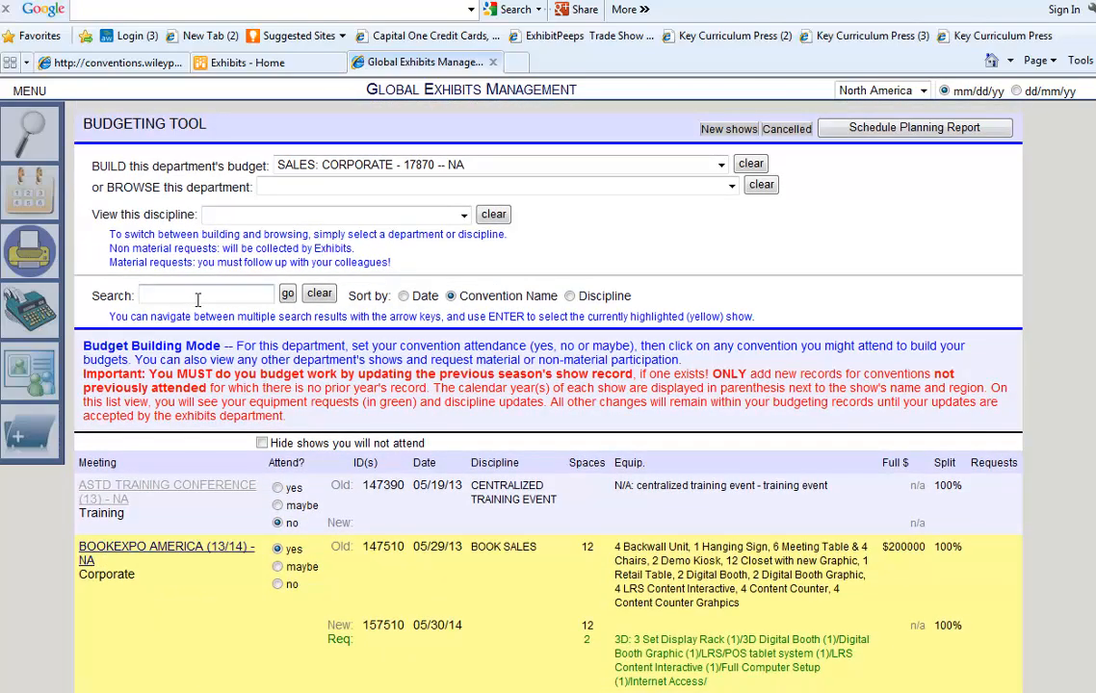
text(PUBLISHERS)
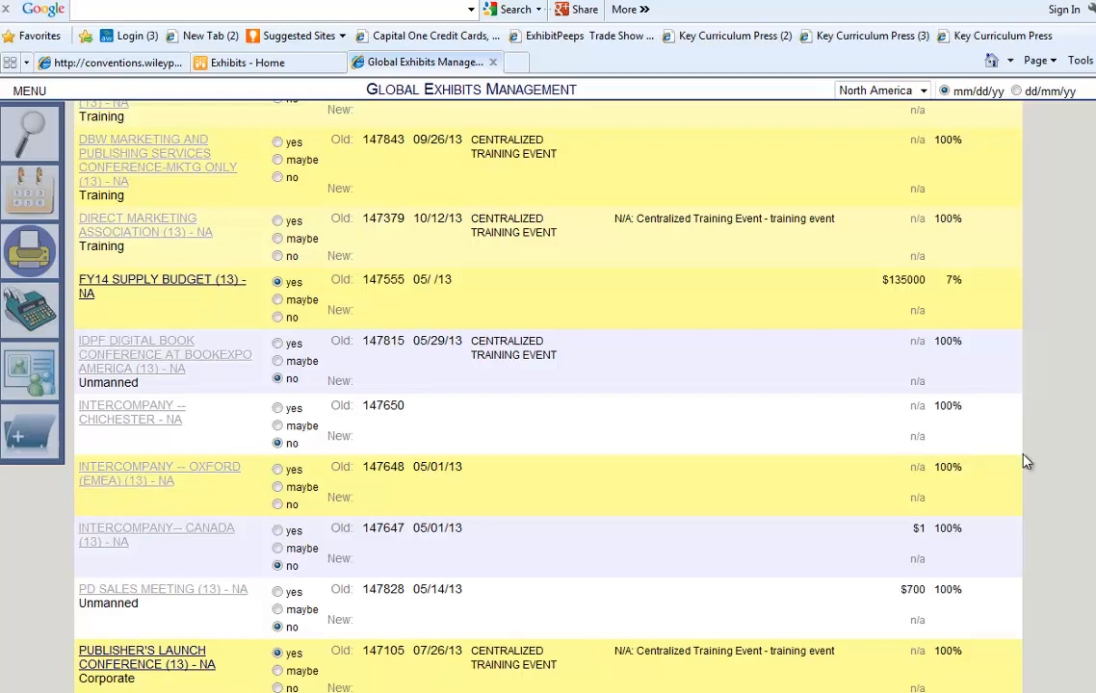
scroll(481, 385, down, 1)
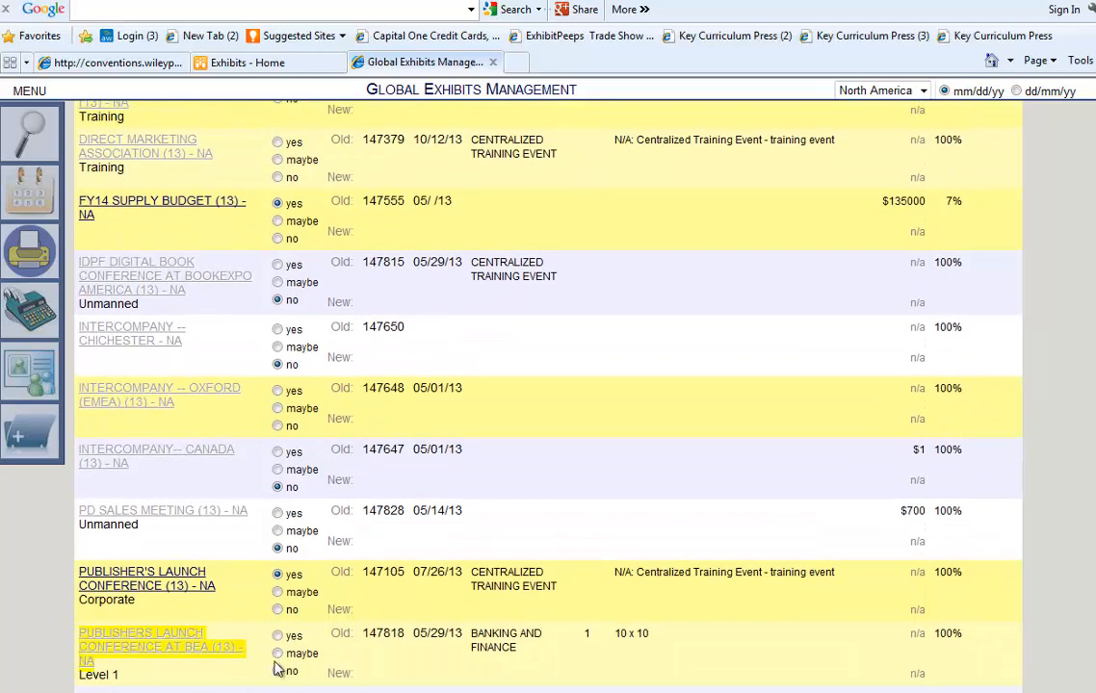
click(279, 636)
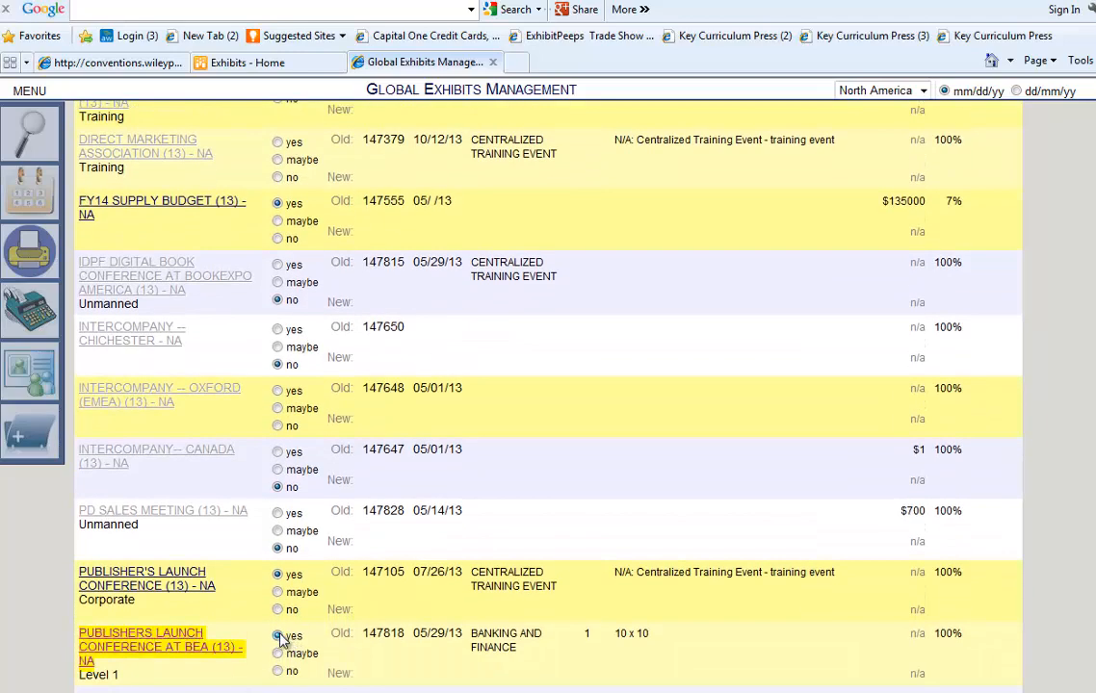
click(125, 650)
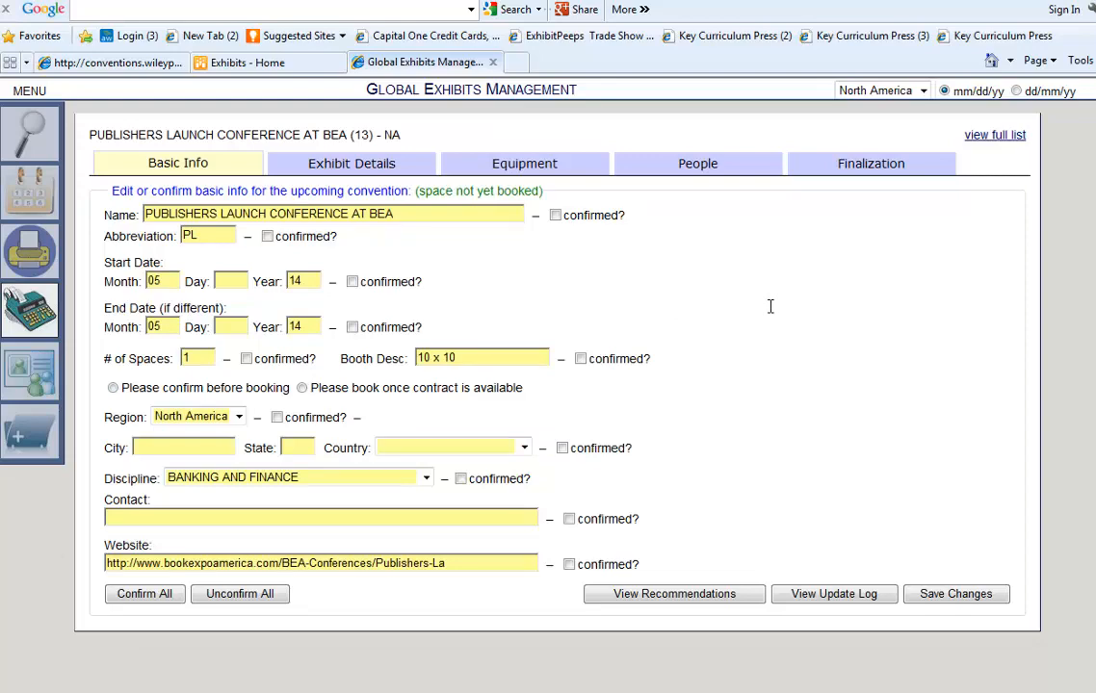
Set start day 3 and end day 7, confirm name and start date, and view recommendations.
click(242, 282)
text(3)
click(232, 328)
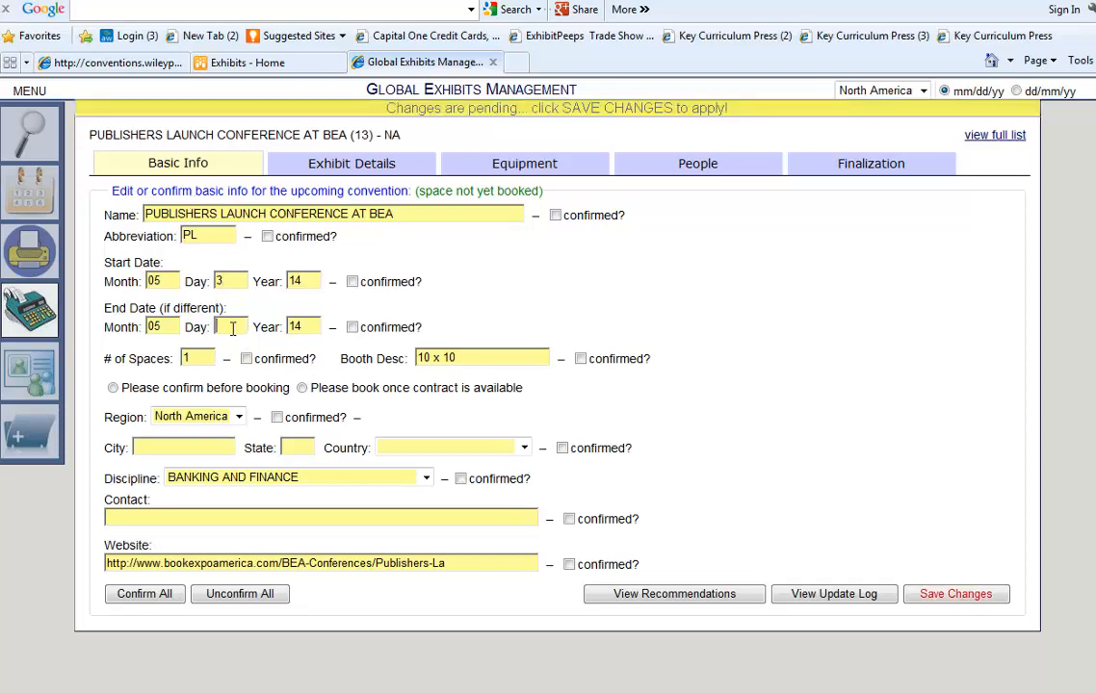
text(7)
click(352, 282)
click(556, 214)
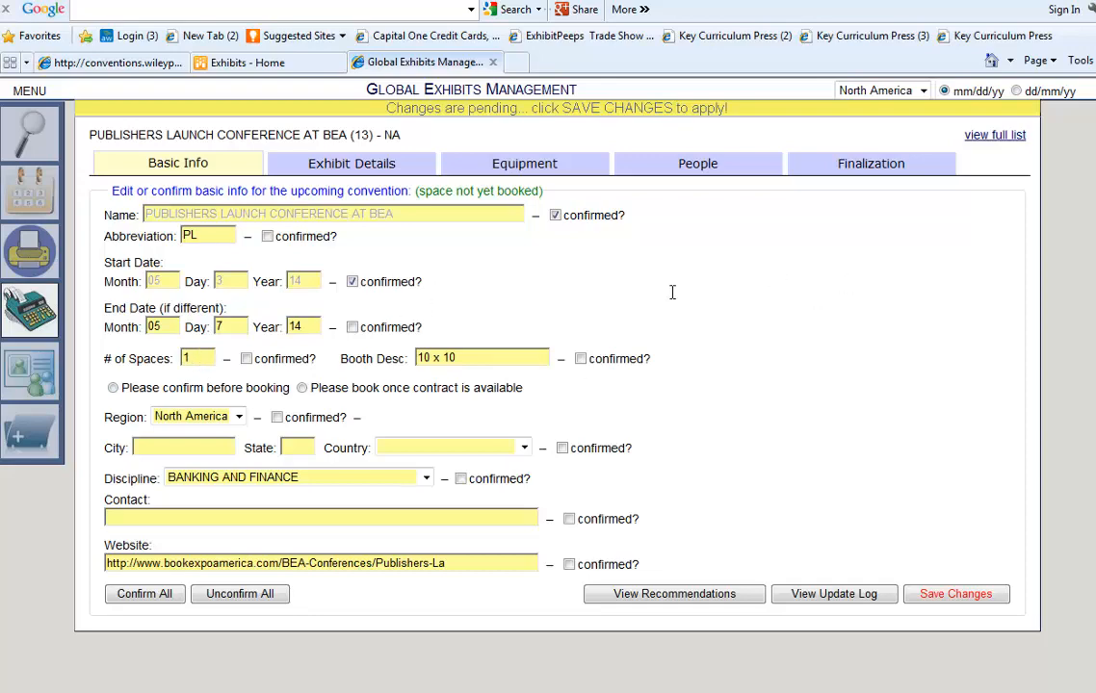
click(660, 595)
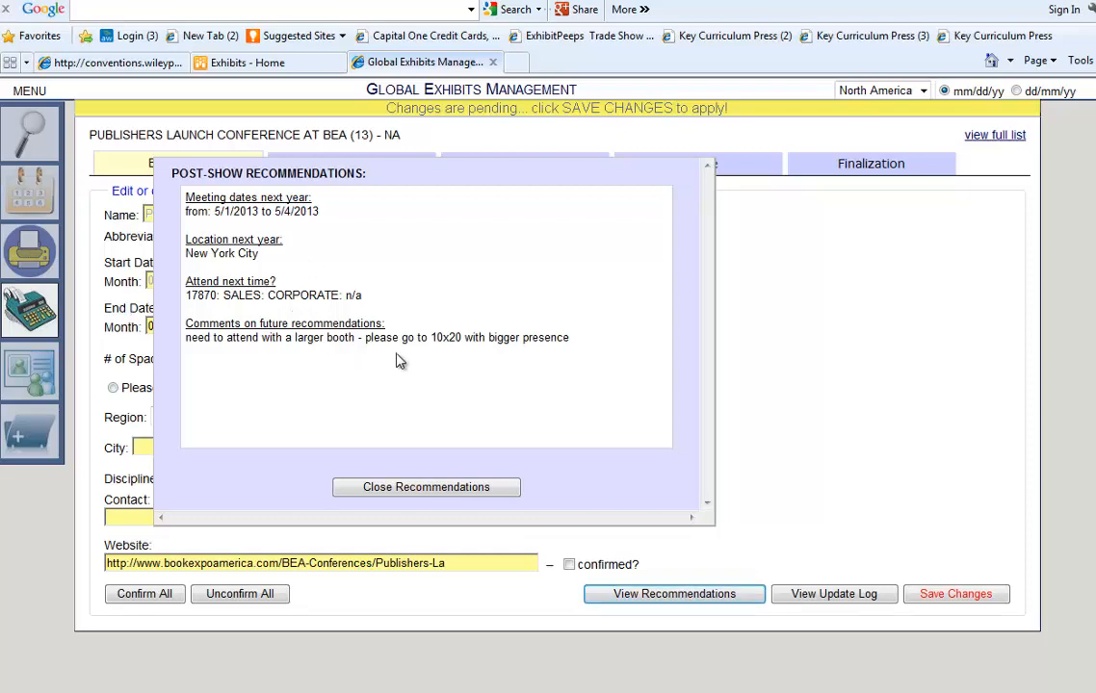
Change the booking to 2 spaces with a 10 x 20 booth, confirming the space count.
click(453, 487)
click(206, 357)
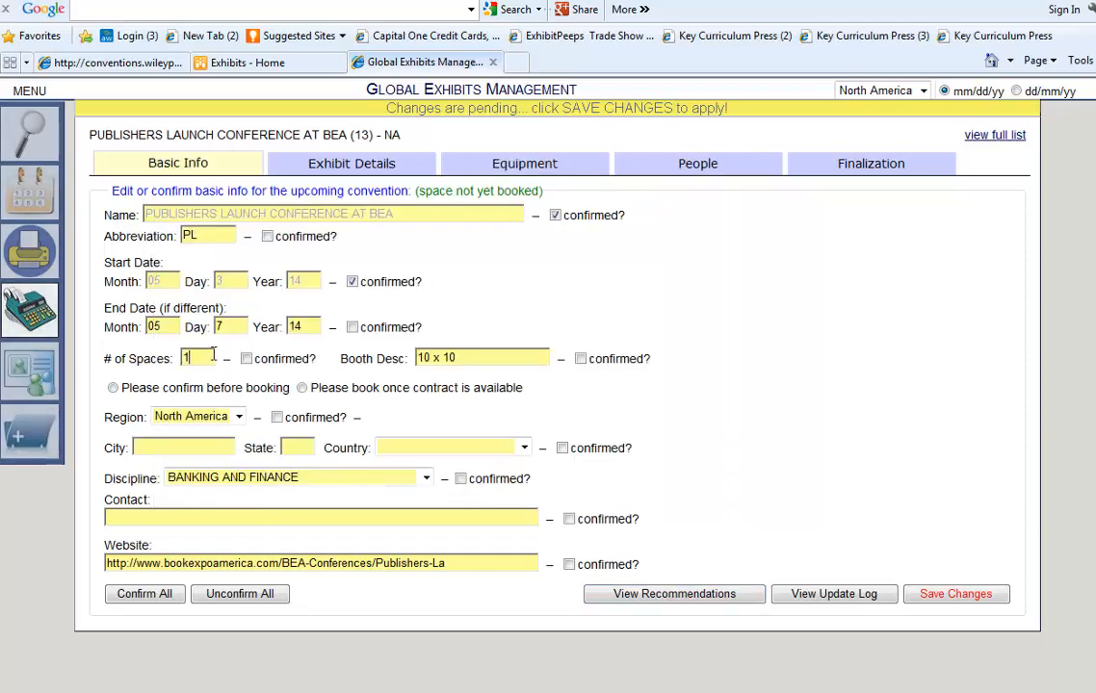
text(2)
click(247, 359)
key(BackSpace)
key(BackSpace)
text(20)
key(Tab)
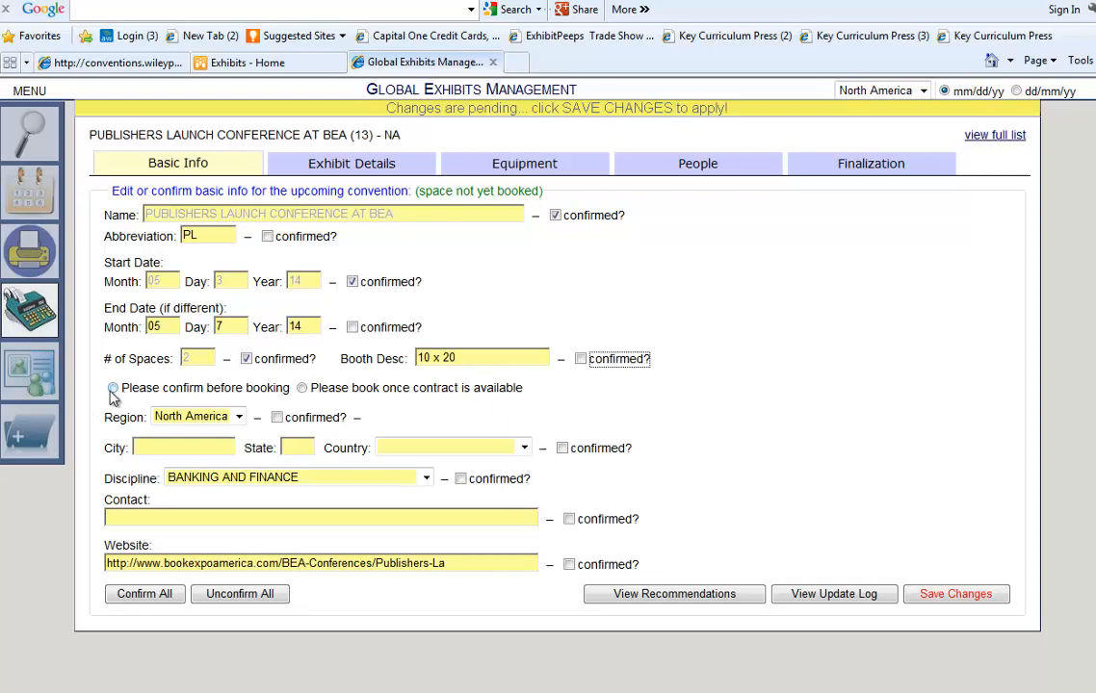
Require confirmation before booking and set the location to New York, NY, United States.
click(113, 389)
text(nEW y)
key(BackSpace)
key(BackSpace)
key(BackSpace)
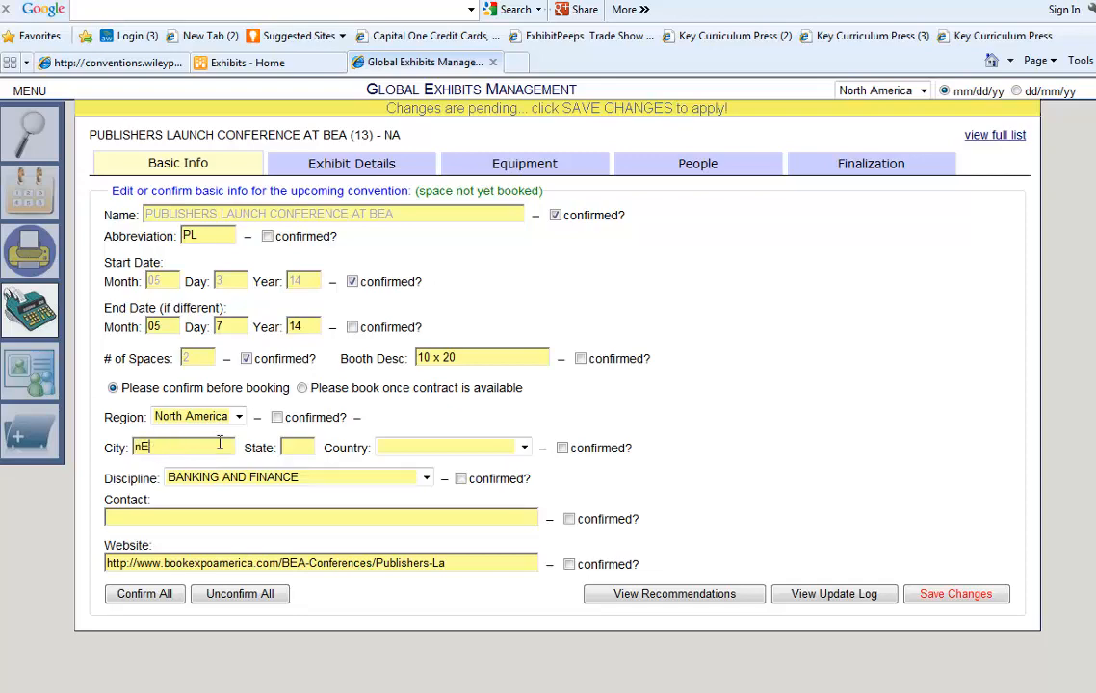
key(BackSpace)
key(BackSpace)
text(New York)
key(Tab)
text(NY)
key(Tab)
text(u)
key(Tab)
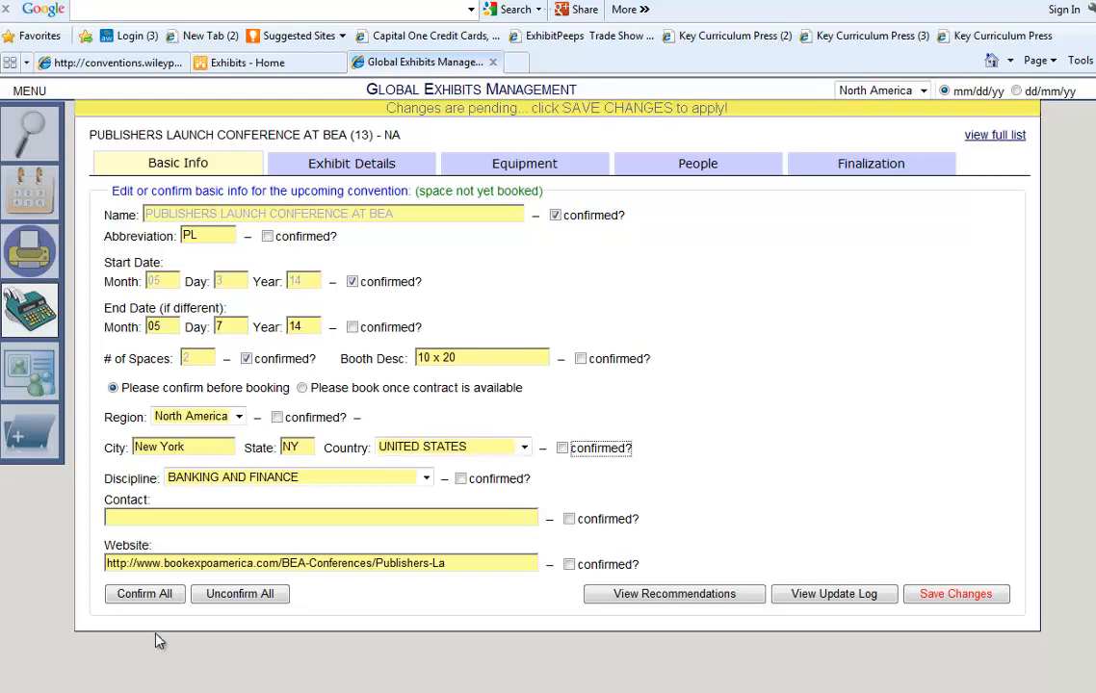
click(209, 523)
Confirm all filled-in basic details, save them, and go to Exhibit Details.
click(154, 594)
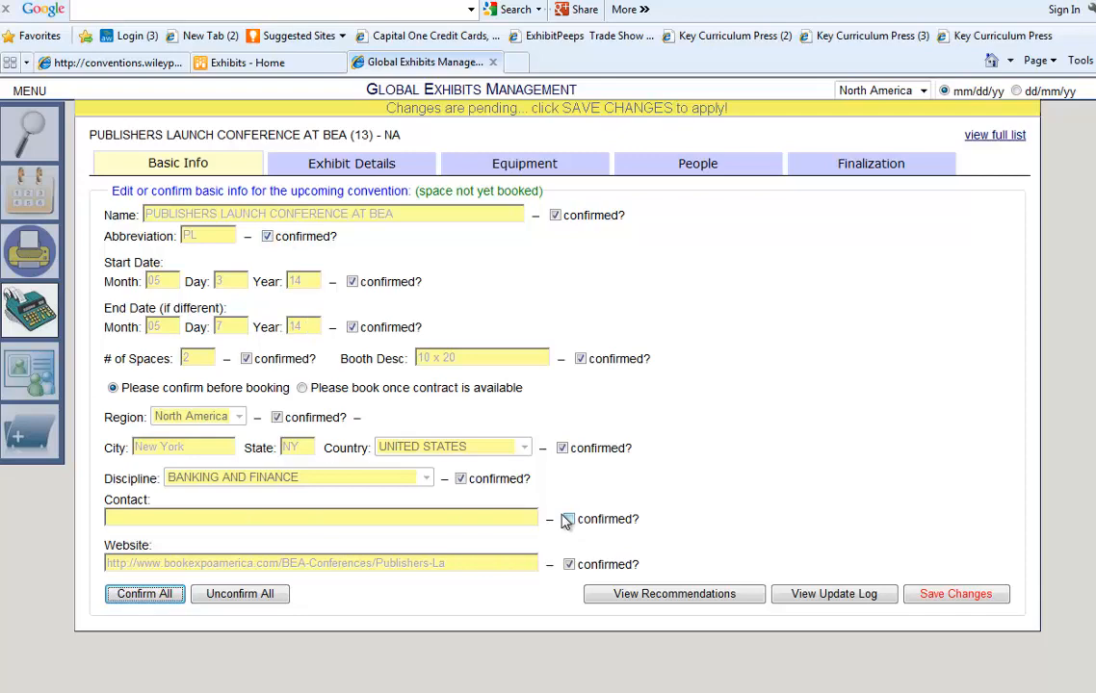
click(951, 597)
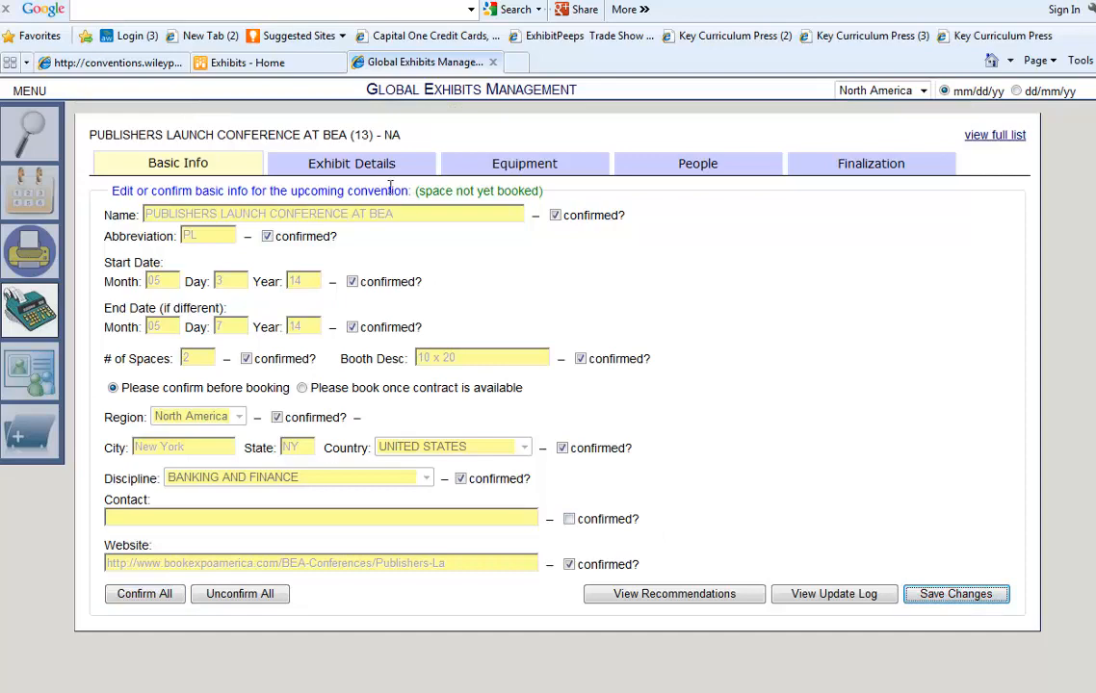
click(356, 176)
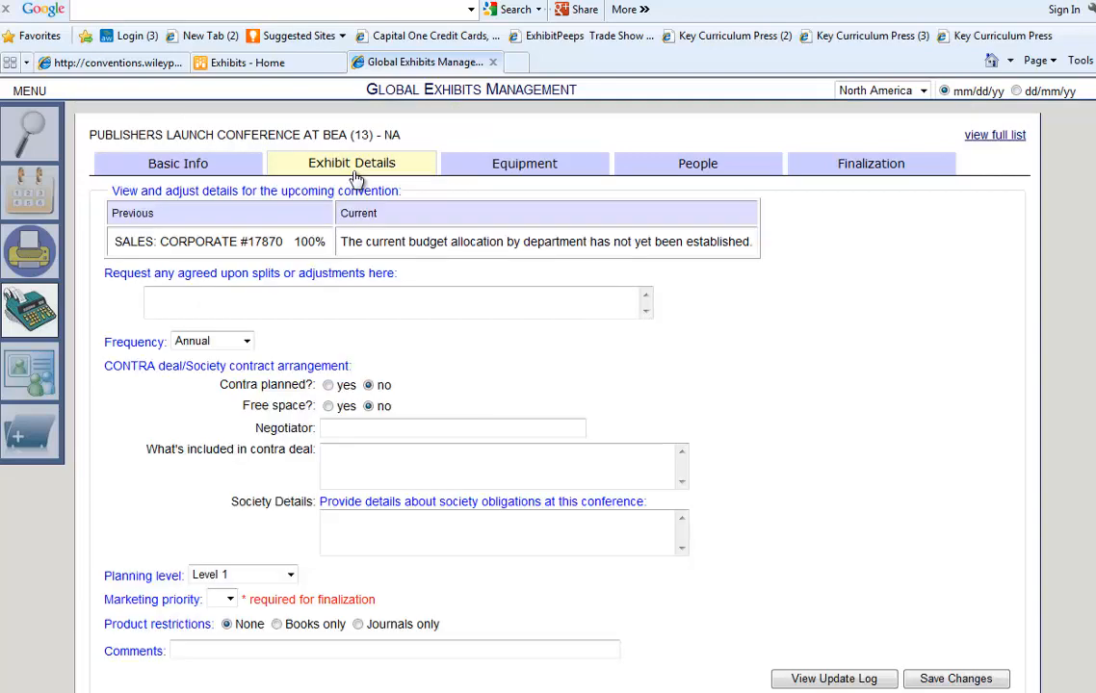
Request a 25% budget allocation to department XXX, keeping frequency Annual.
click(264, 298)
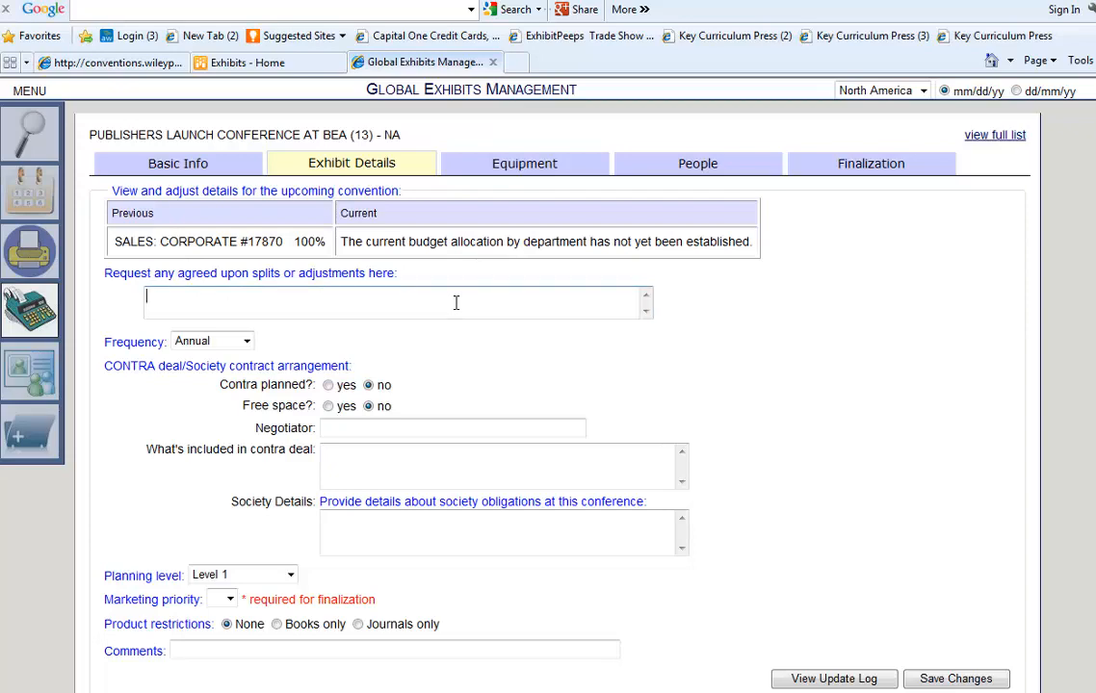
text(lease allocate 25%)
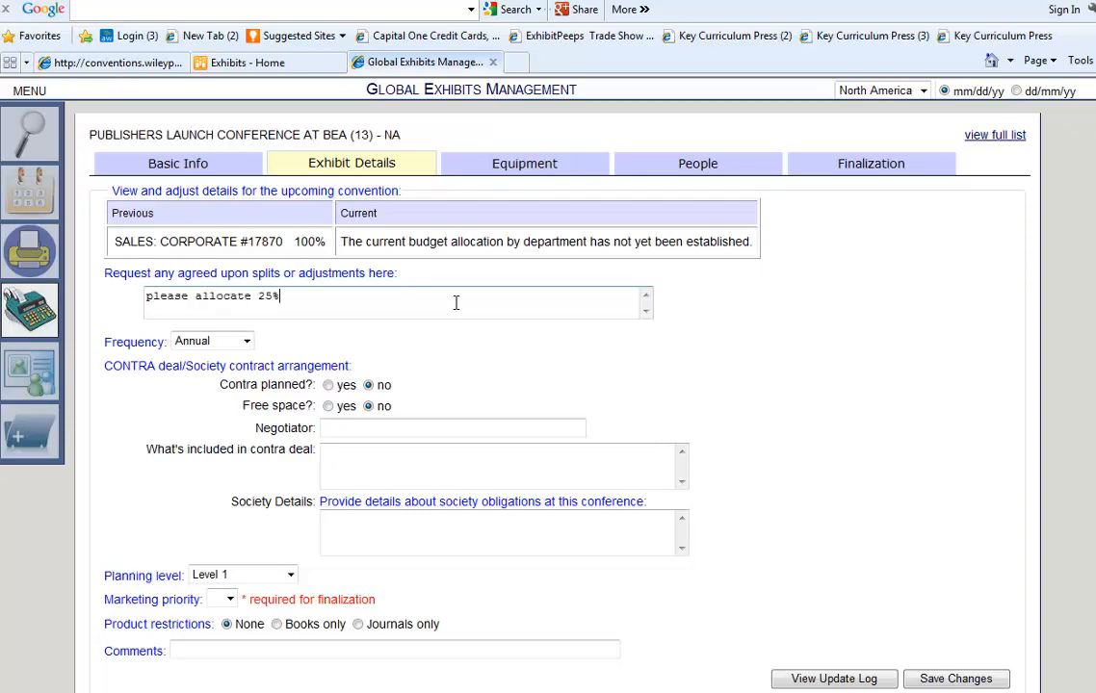
text( TO DEPARTMENT XXX IN ge.)
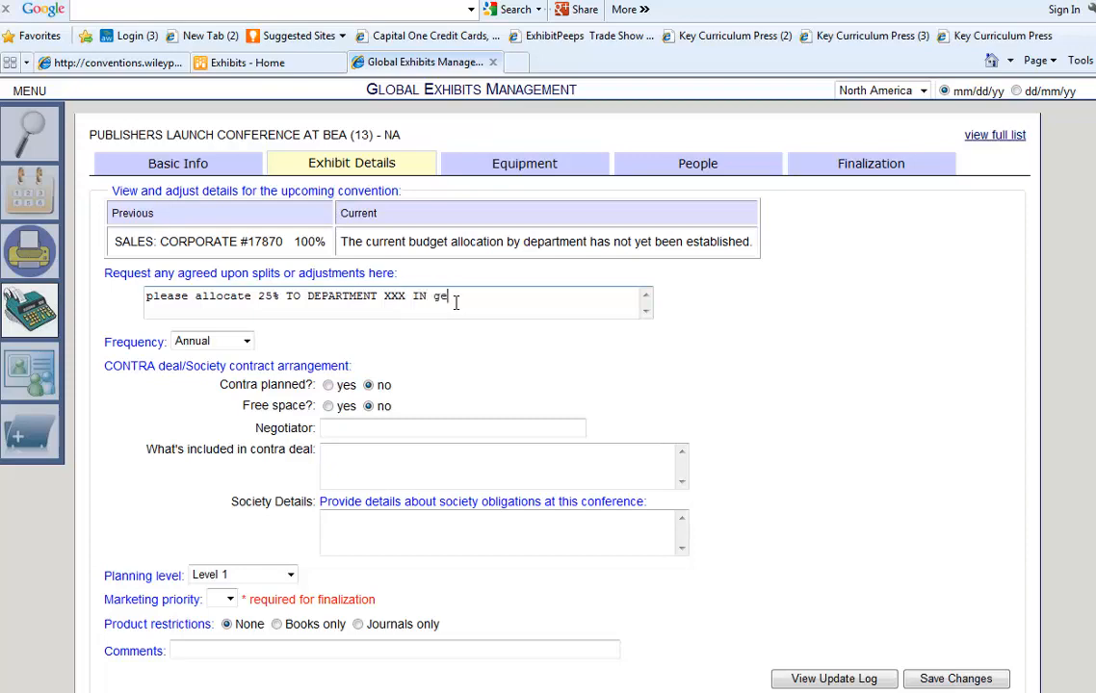
key(Tab)
click(202, 342)
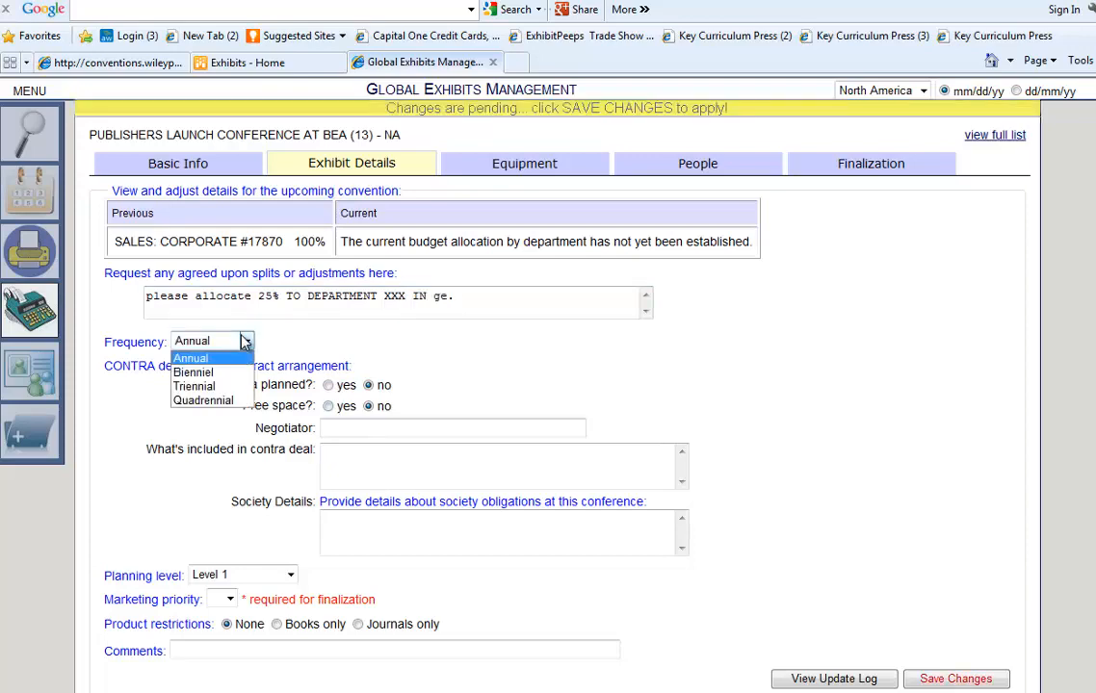
click(248, 343)
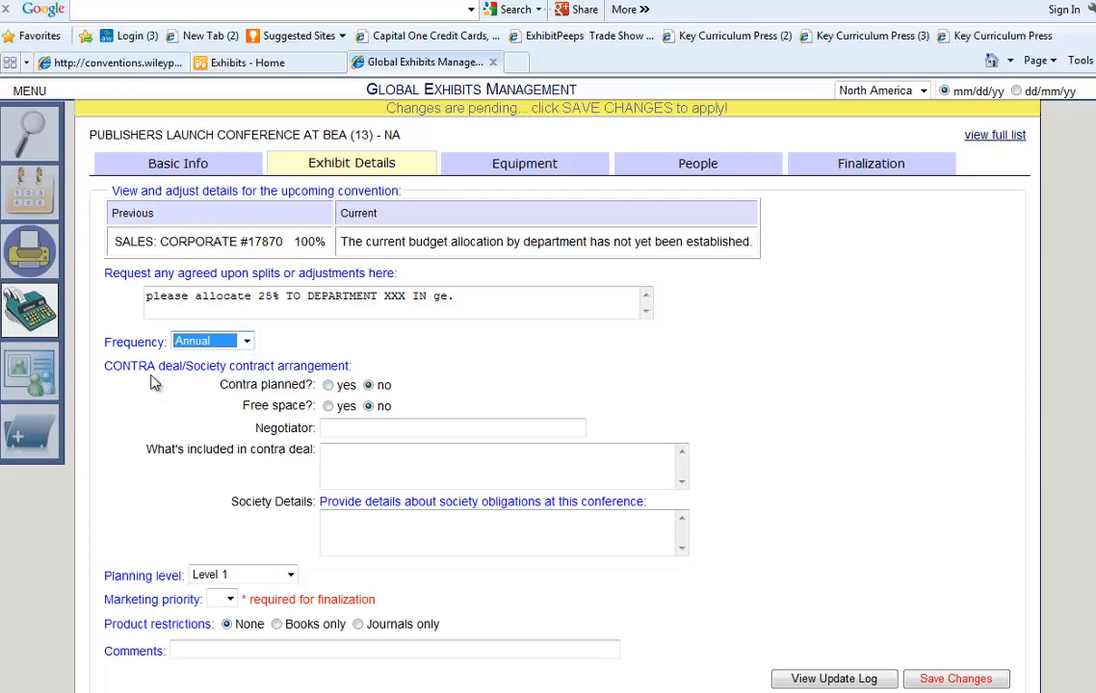
Record a planned contra deal with free space, the negotiator's name, and 50% off show services.
click(329, 385)
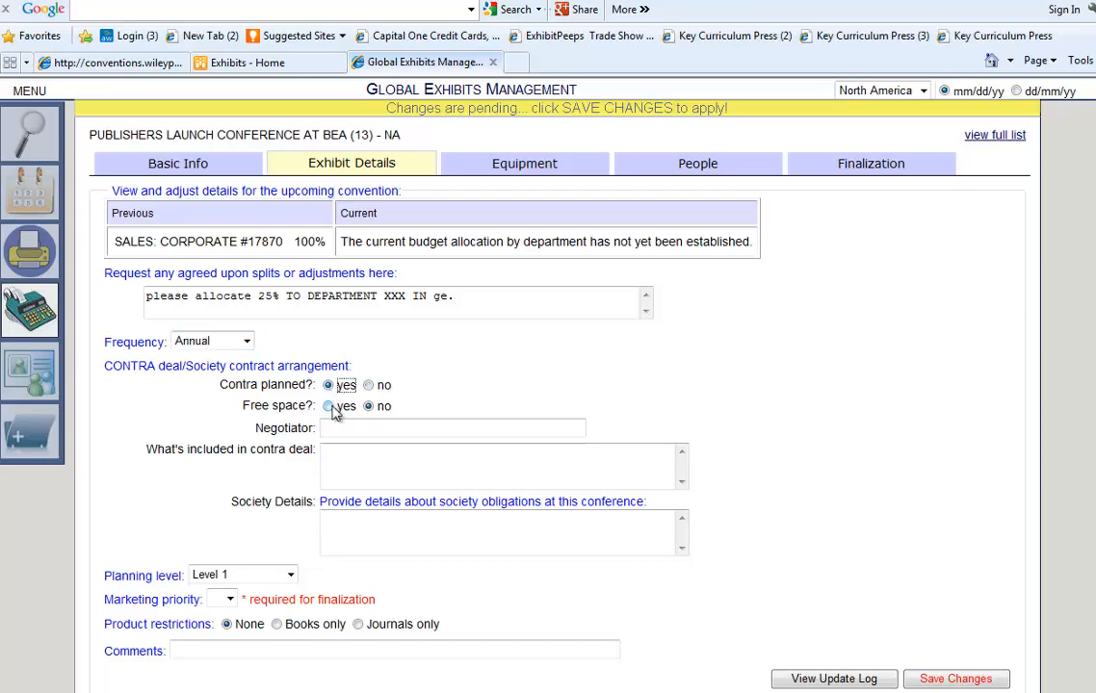
click(329, 407)
click(353, 428)
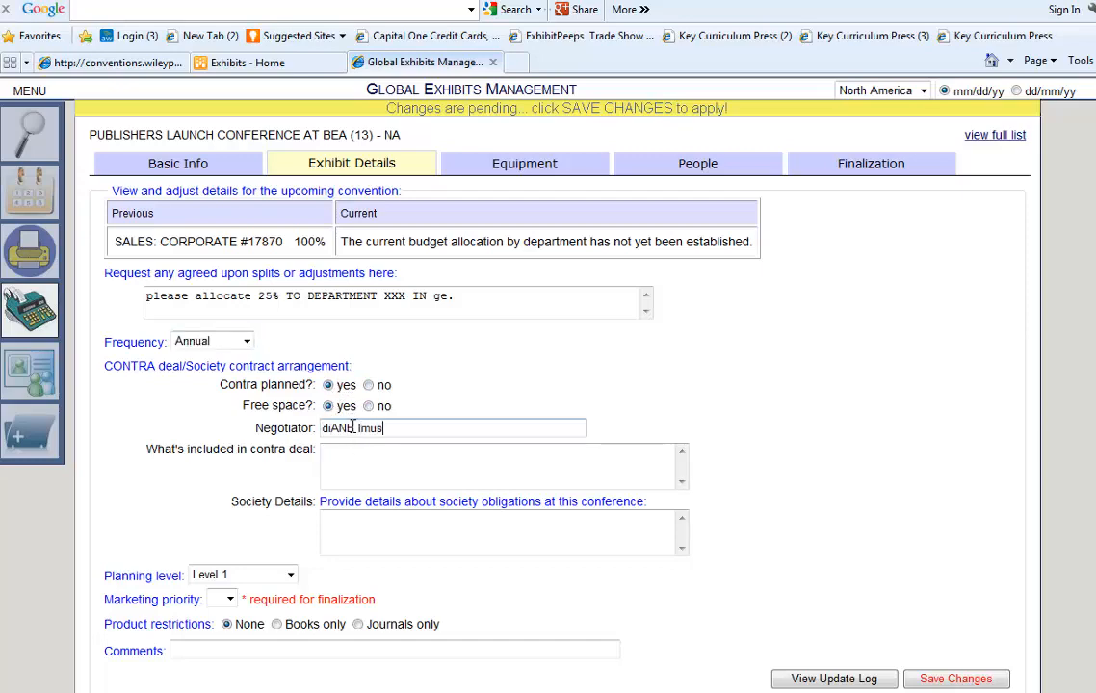
key(Tab)
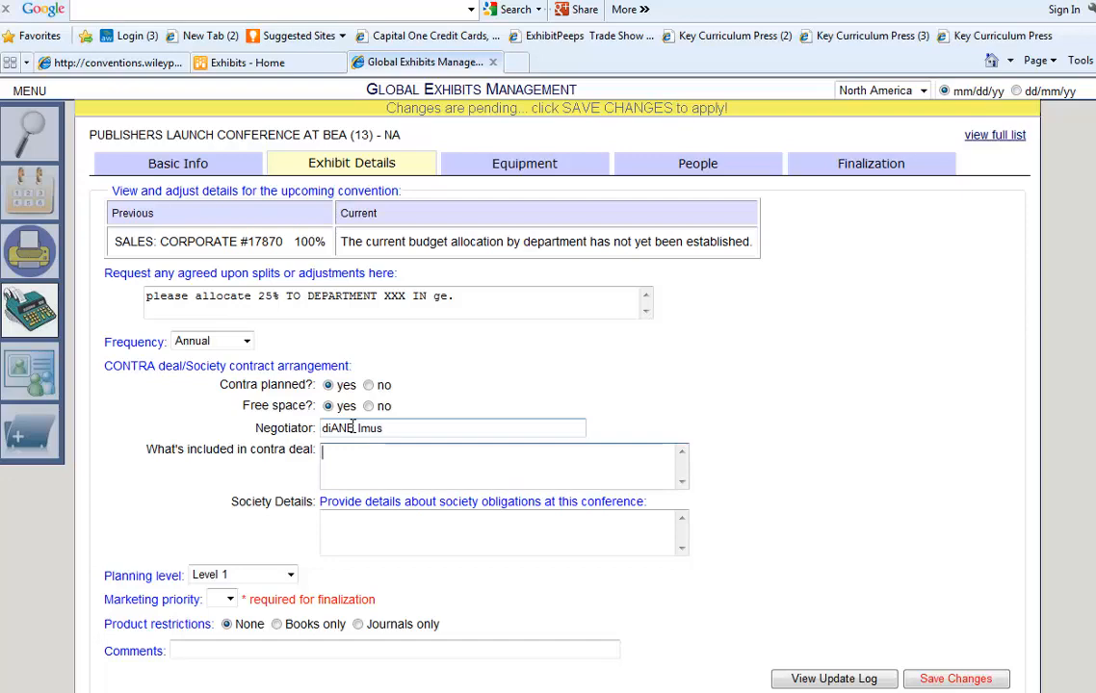
text(free space & )
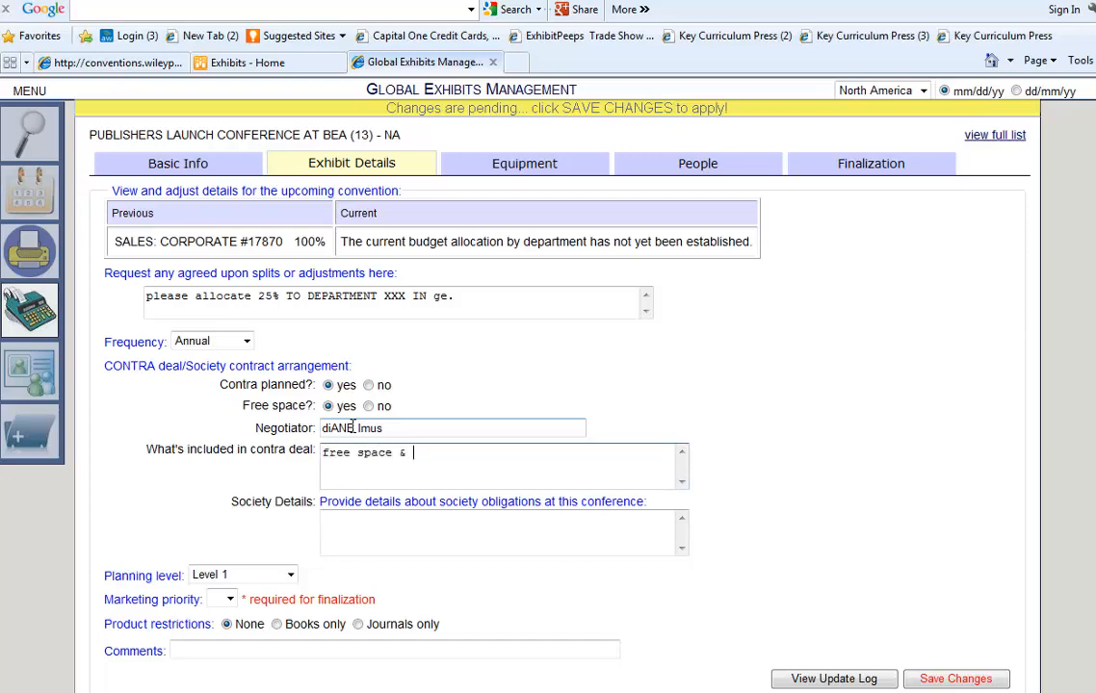
text(50% off of show services.)
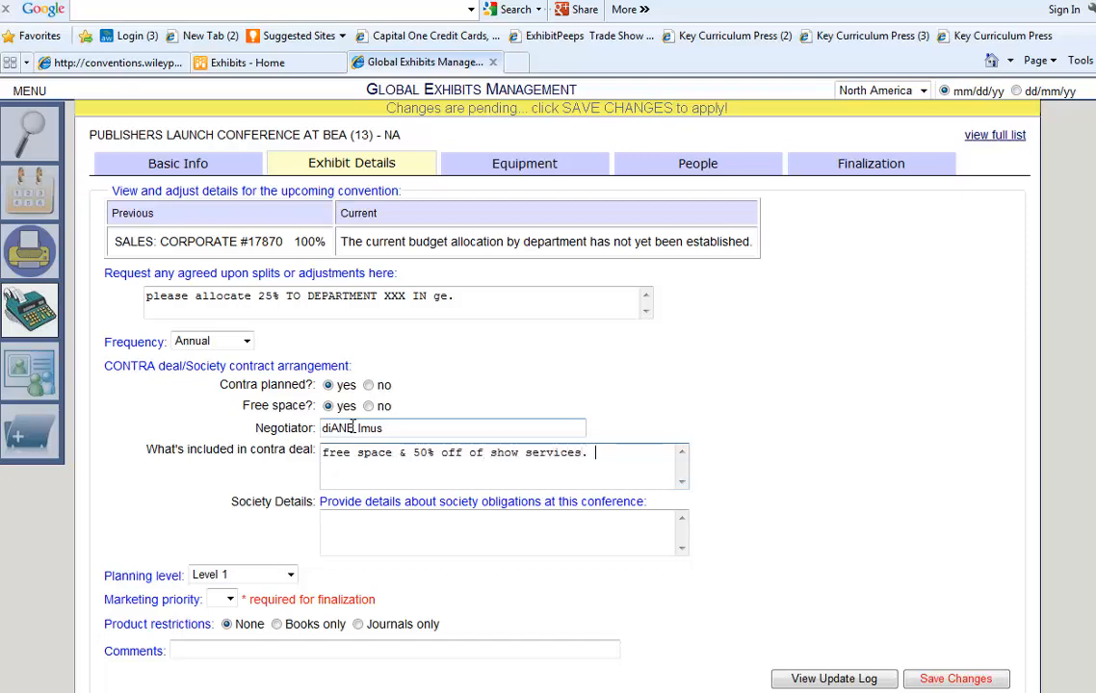
key(Tab)
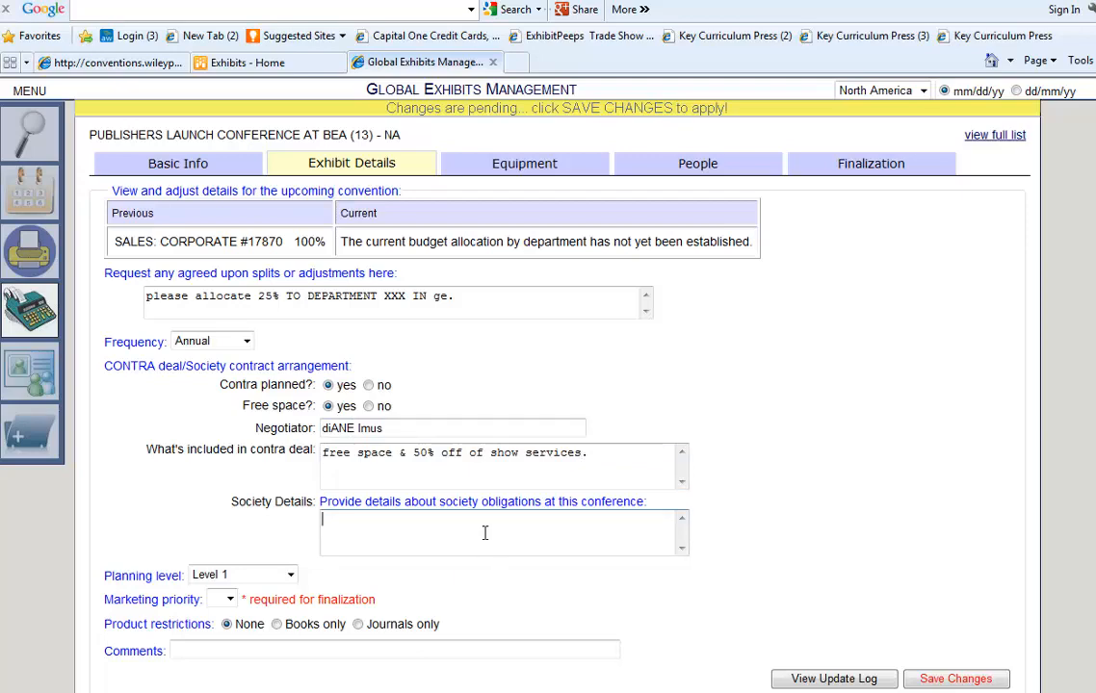
Set planning level to Level 2, marketing priority to A, restrict to Books only, and save.
click(289, 575)
click(221, 632)
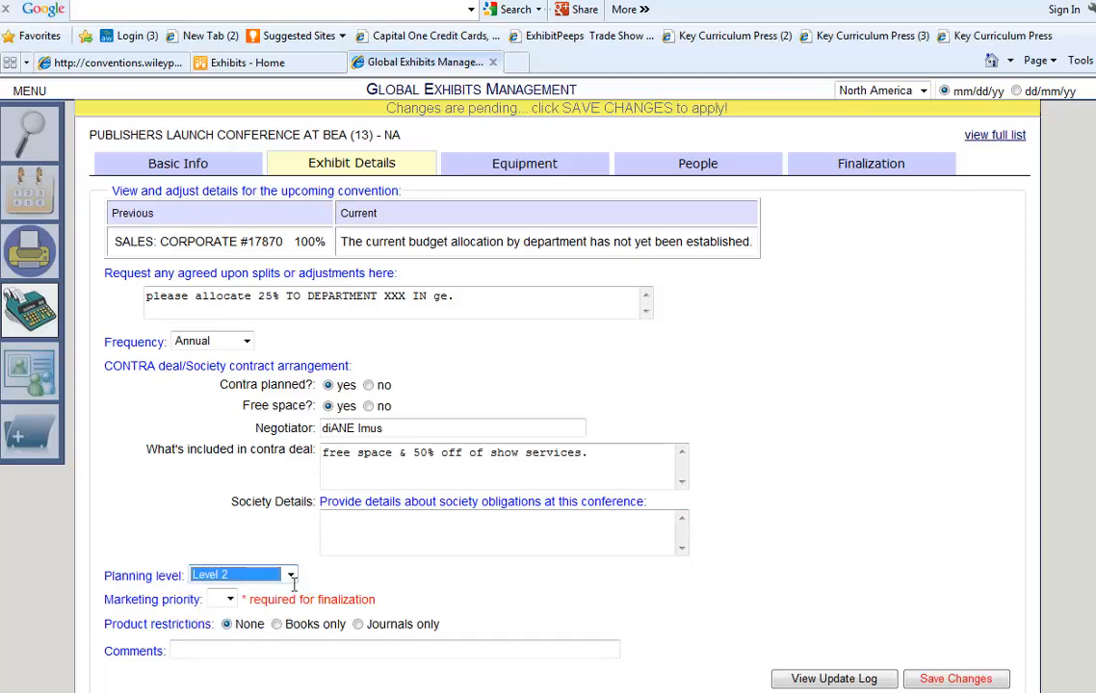
click(226, 598)
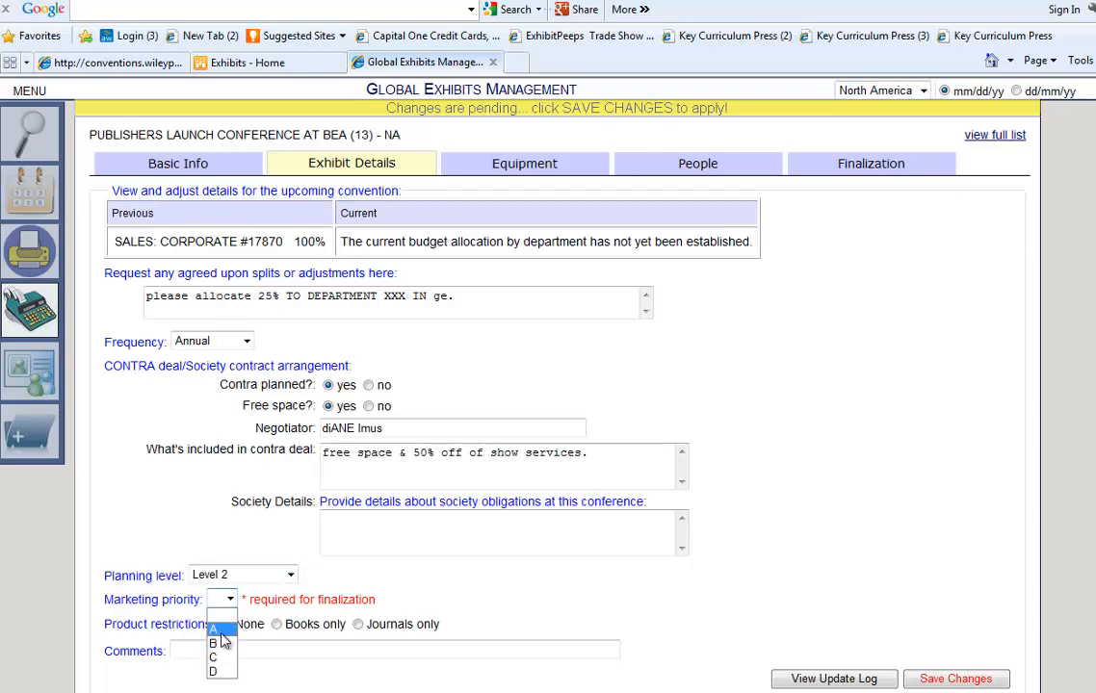
click(222, 633)
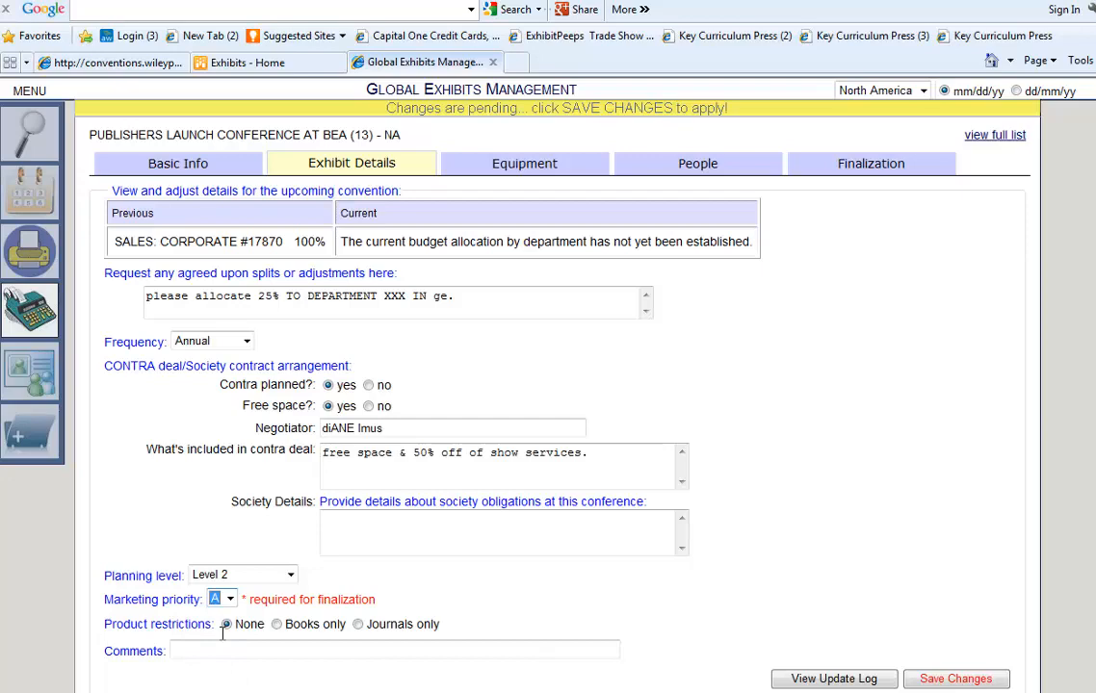
click(285, 625)
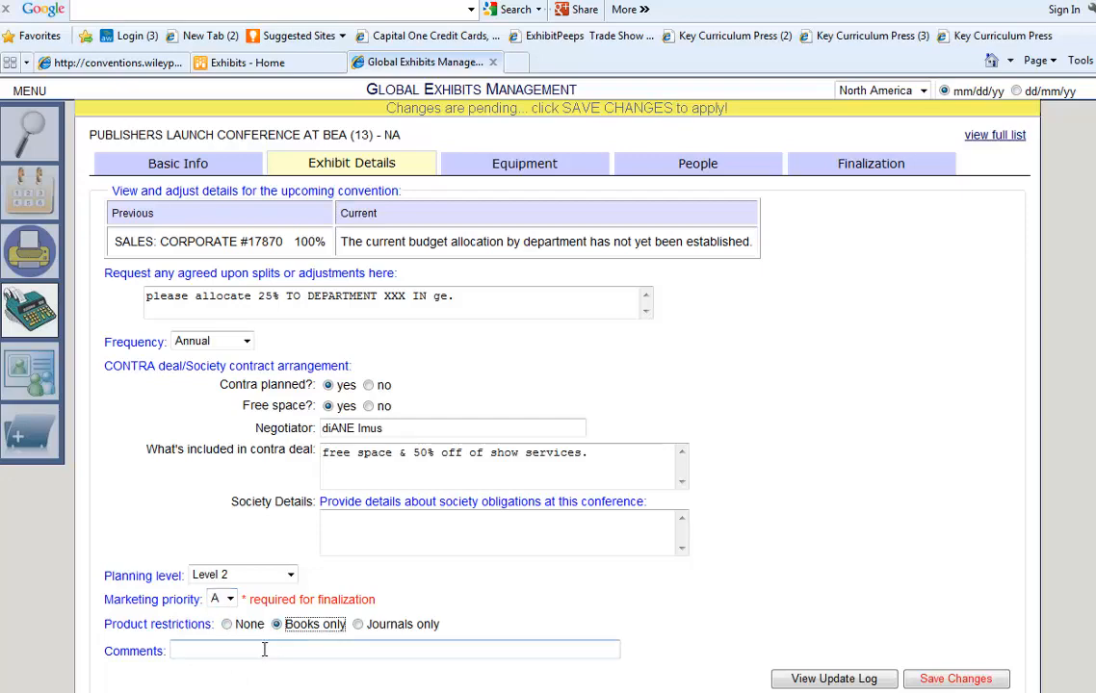
click(264, 650)
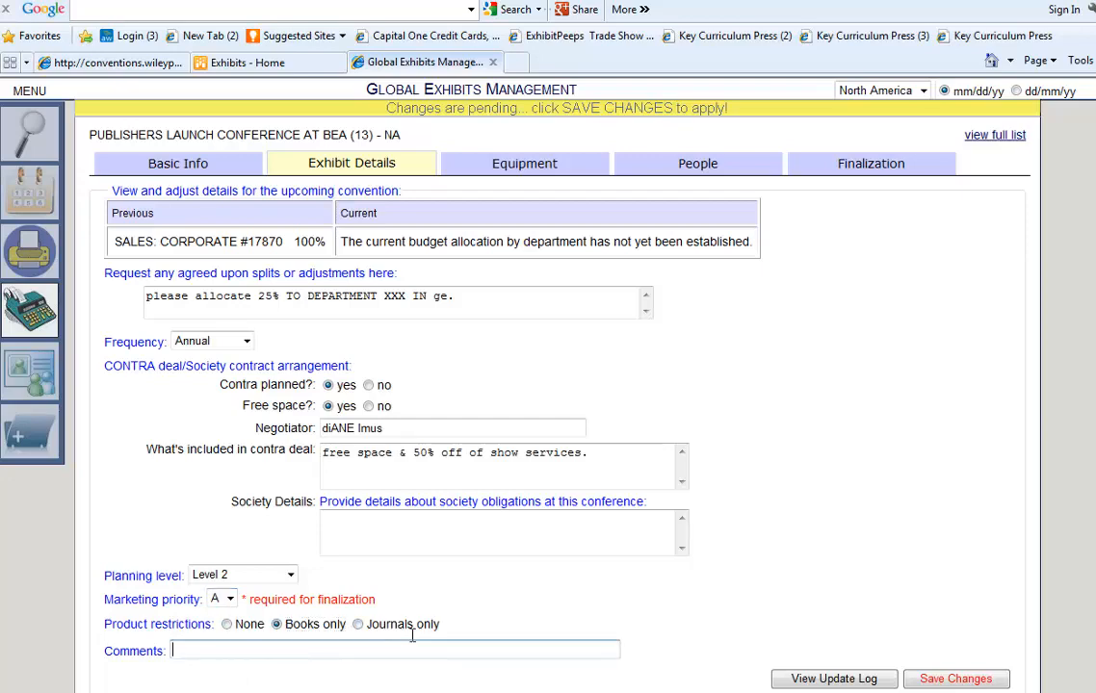
click(913, 680)
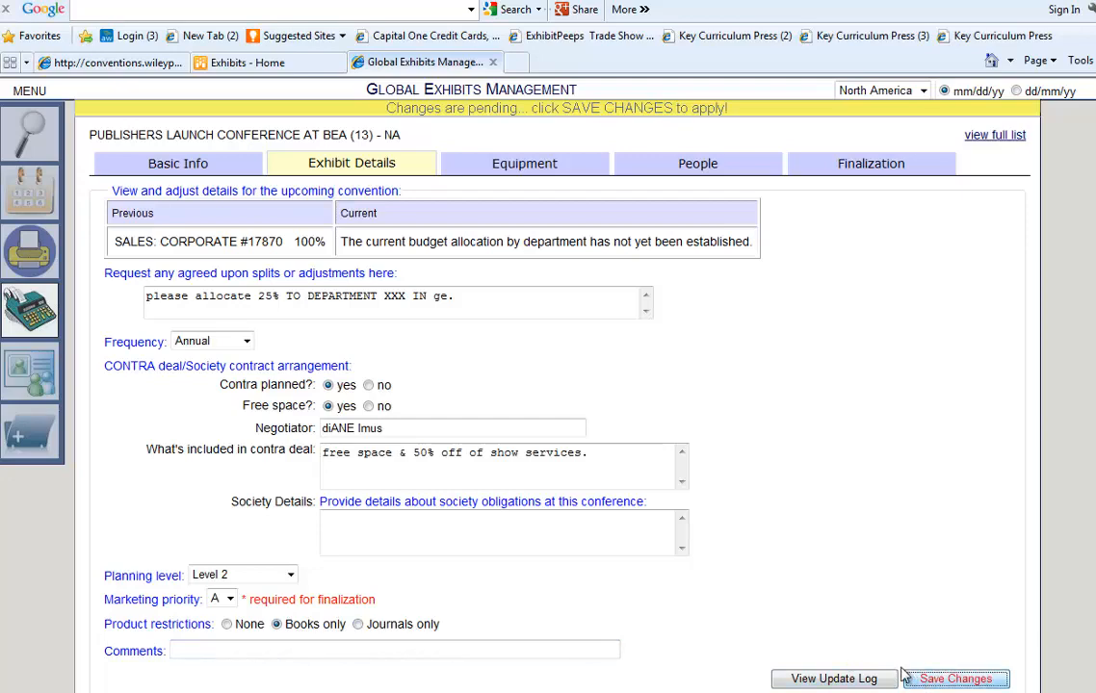
Open the Equipment estimates, enter then clear a Banner Unit quantity of 1, leaving quantities empty.
click(535, 171)
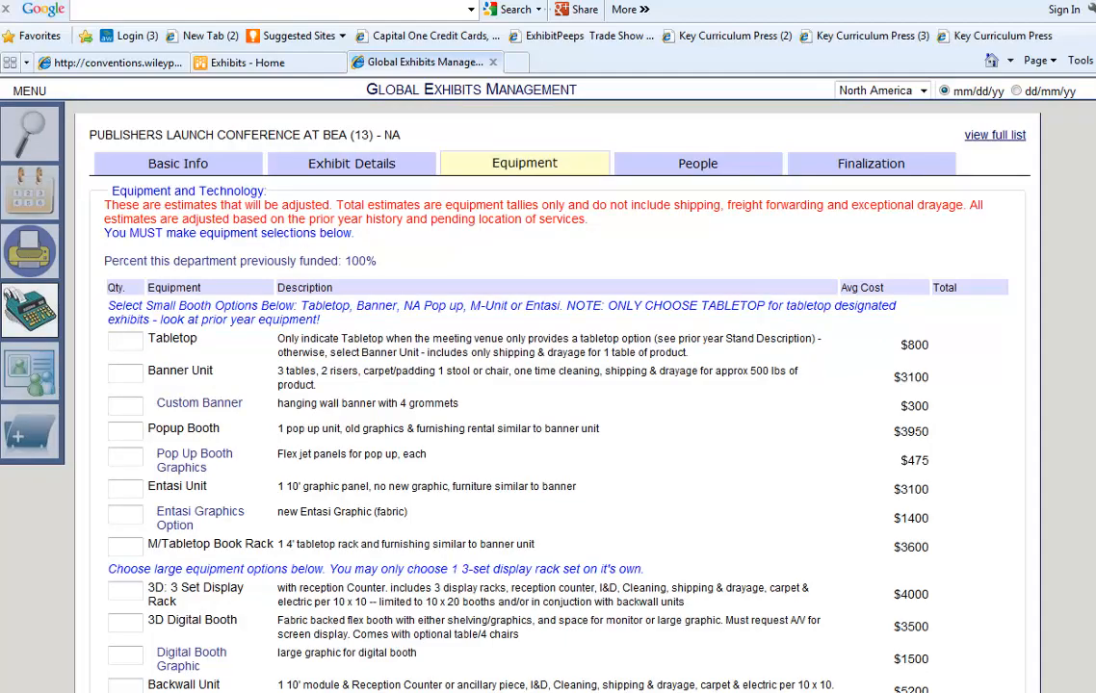
scroll(549, 385, down, 5)
scroll(549, 385, up, 3)
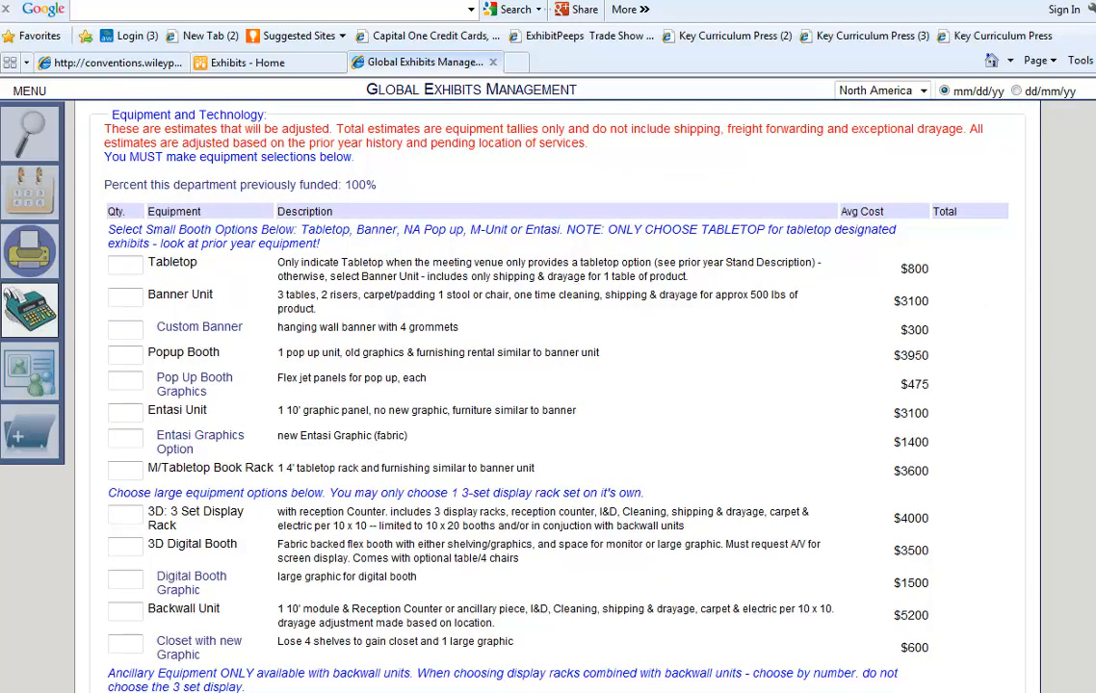
click(135, 296)
text(1)
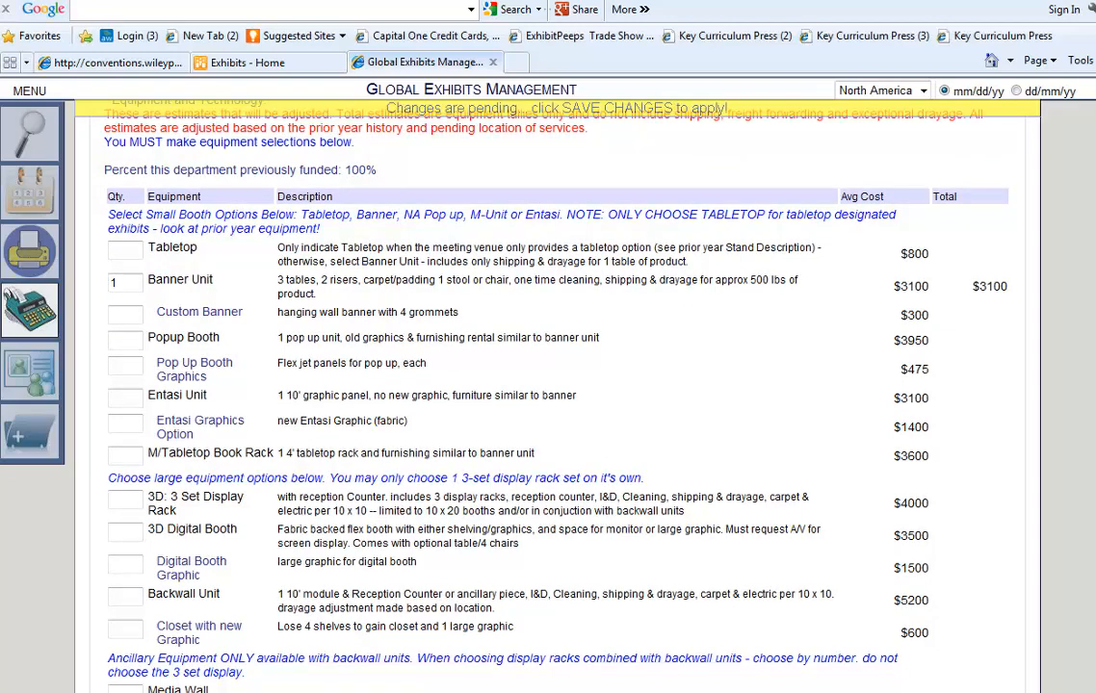
scroll(557, 394, down, 1)
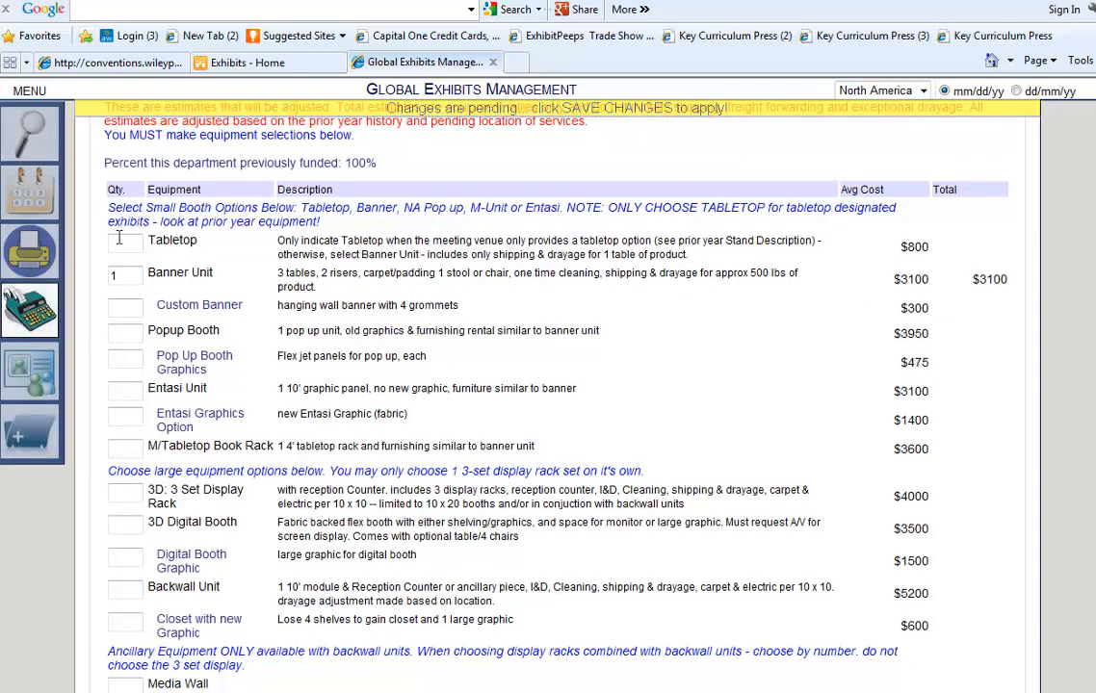
click(130, 276)
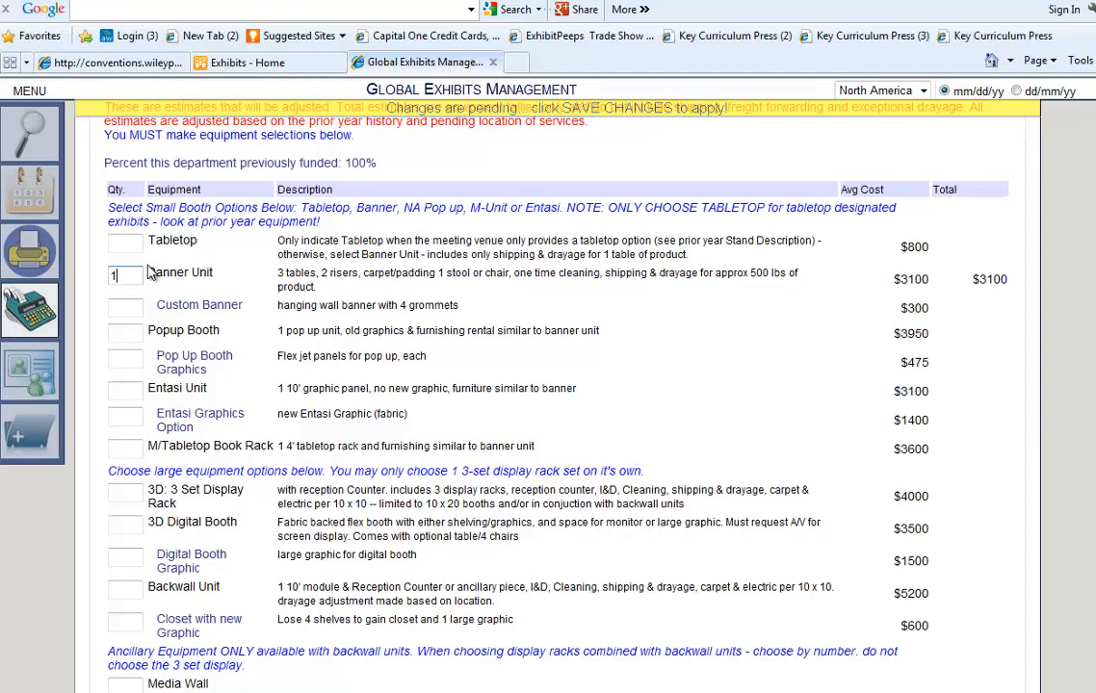
click(122, 493)
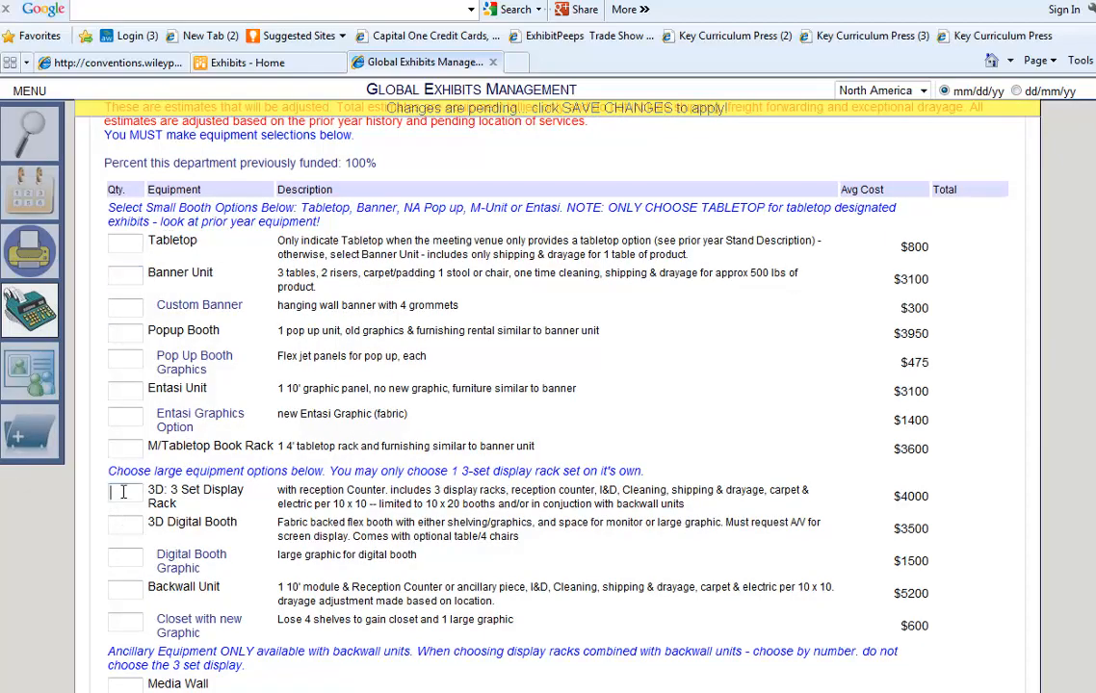
Enter quantity 1 for Closet with new Graphic, Content Counter, Retail Table and Small Tech Kit.
scroll(135, 386, down, 3)
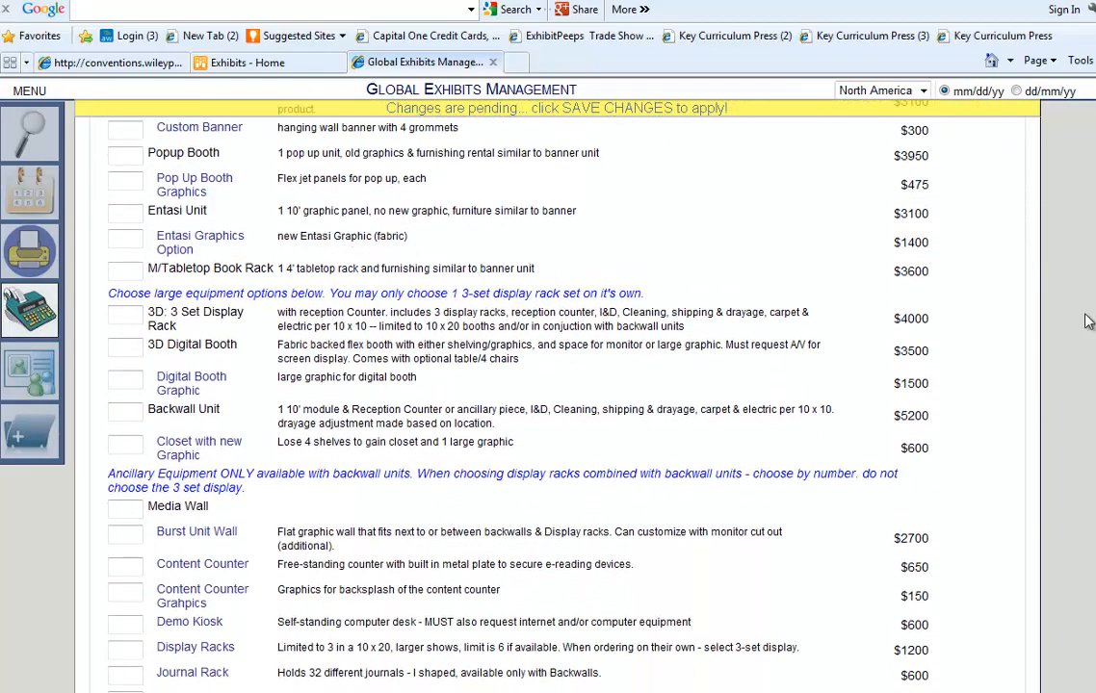
click(134, 411)
text(1)
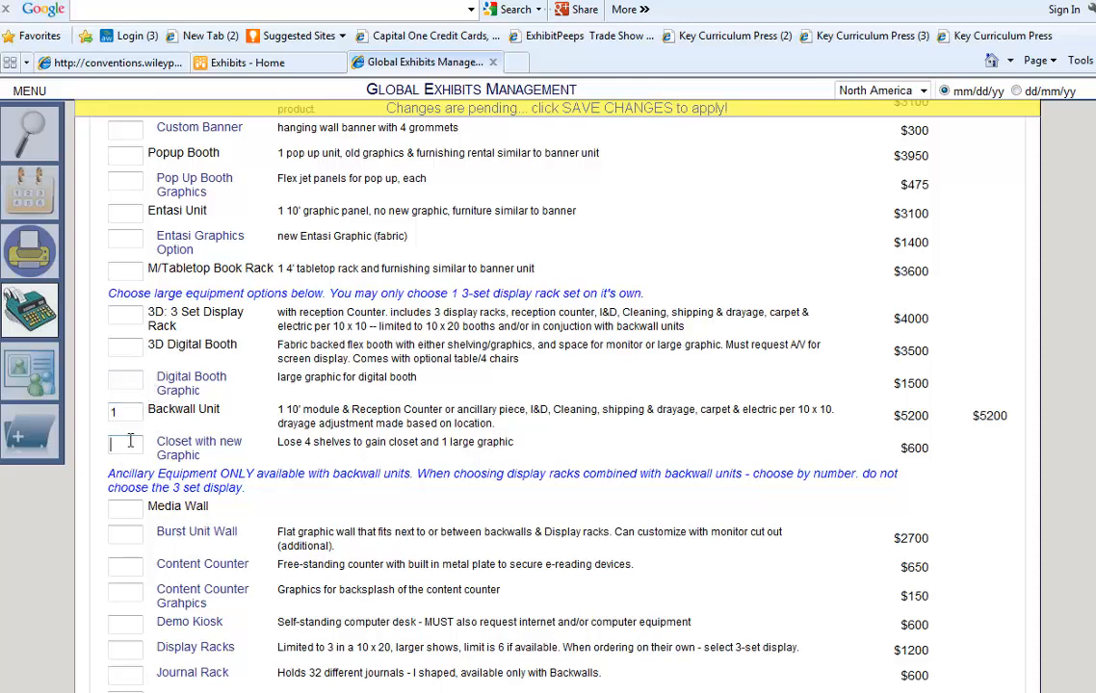
text(1)
scroll(130, 440, down, 5)
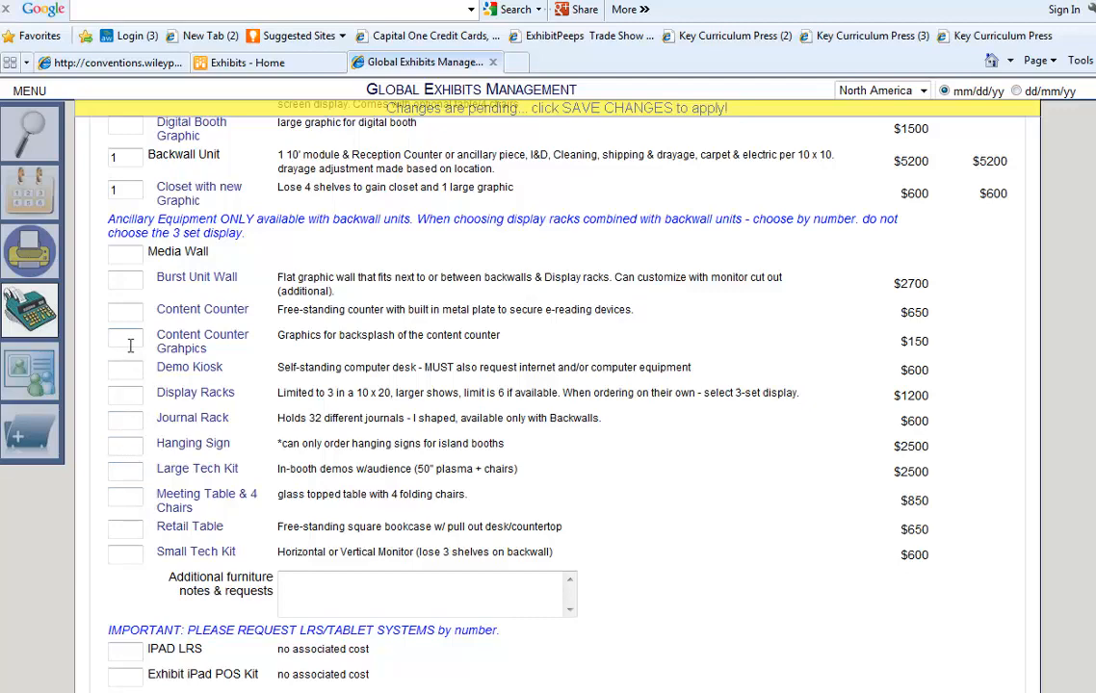
click(125, 311)
text(1)
click(140, 532)
text(1)
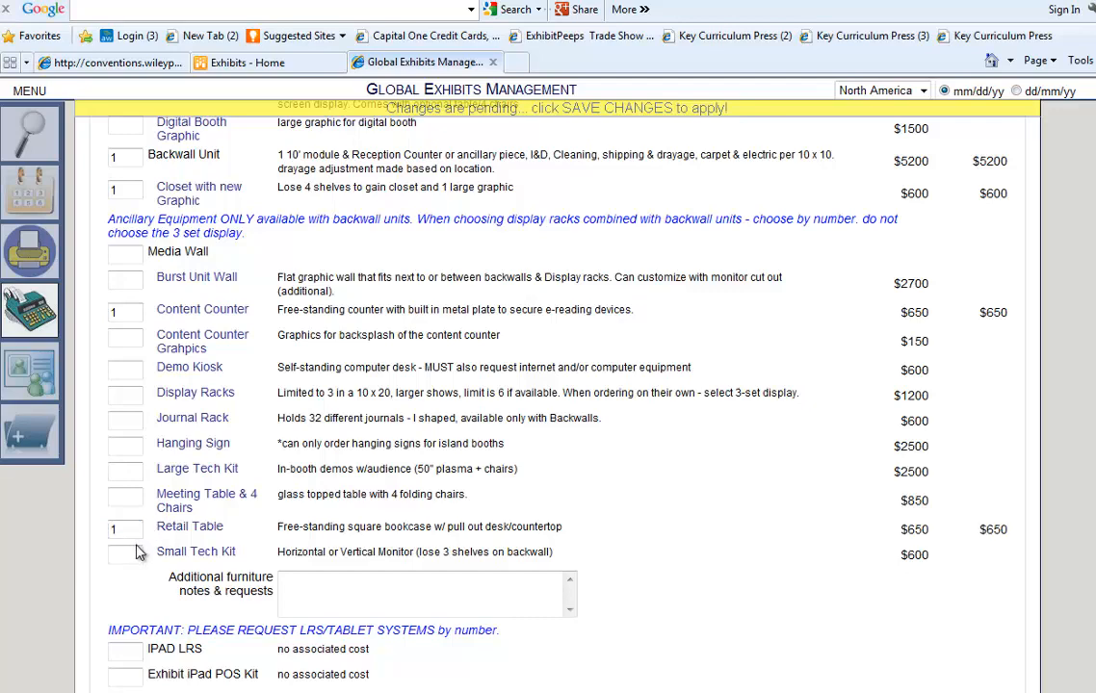
click(141, 556)
text(1)
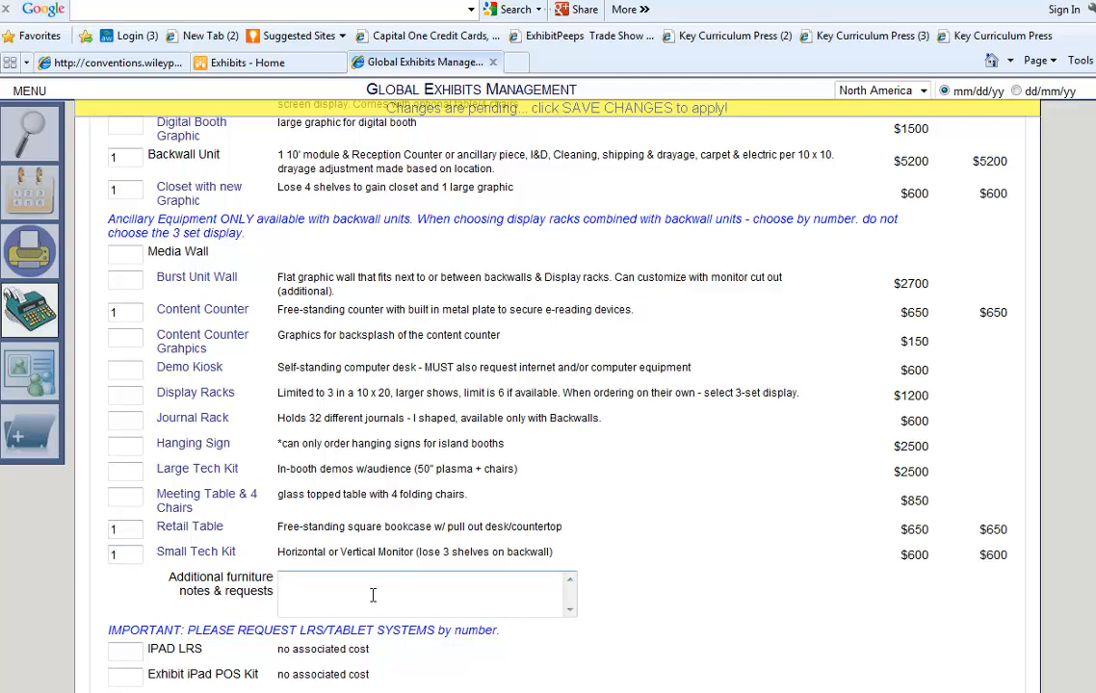
Add the additional furniture note 'notes go here'.
click(363, 599)
text(notes go here)
key(Tab)
Request 1 iPad LRS, 1 Exhibit iPad POS Kit, 2 LRS/POS tablet systems and 1 Internet Access.
scroll(130, 366, down, 5)
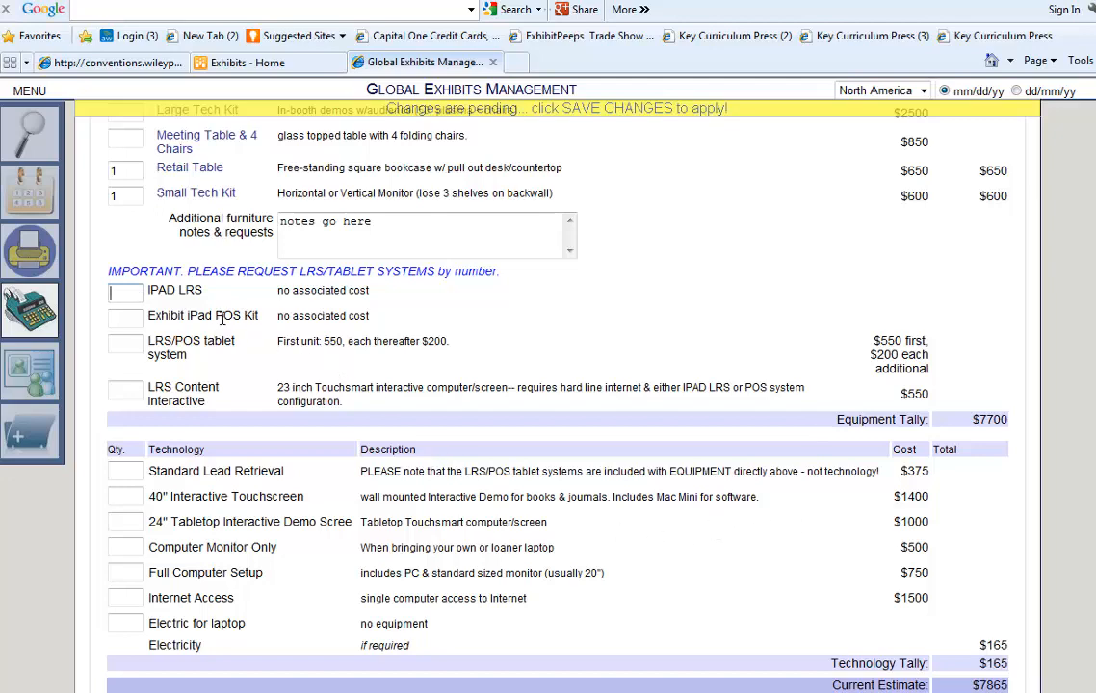
click(126, 318)
click(123, 336)
text(2)
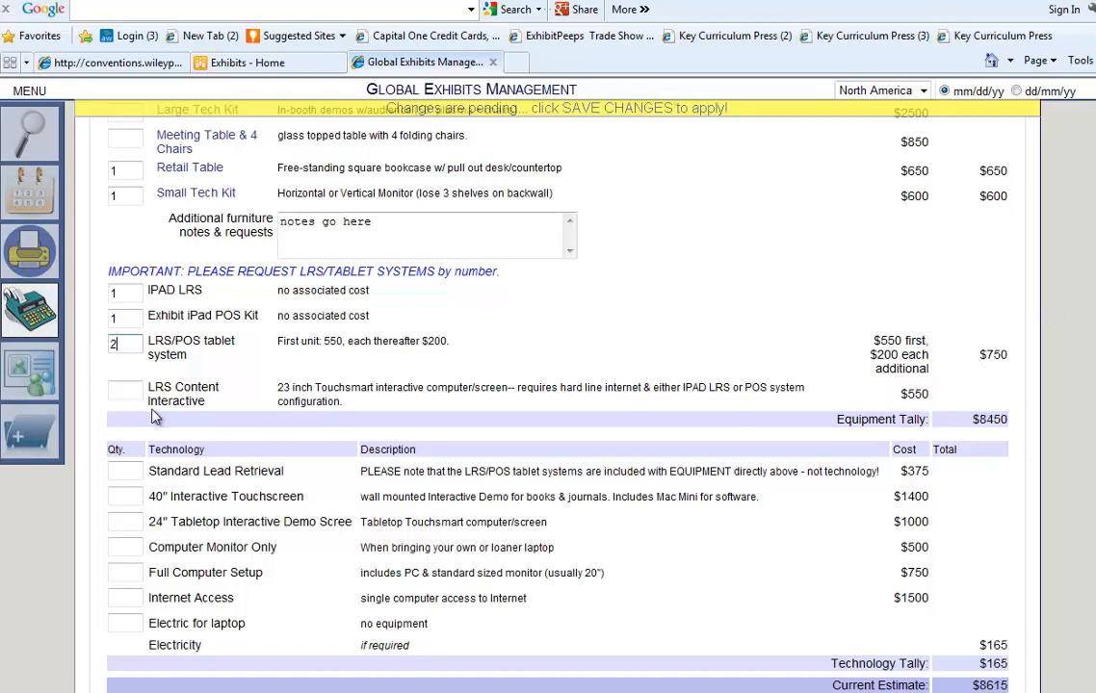
key(Tab)
click(134, 598)
text(1)
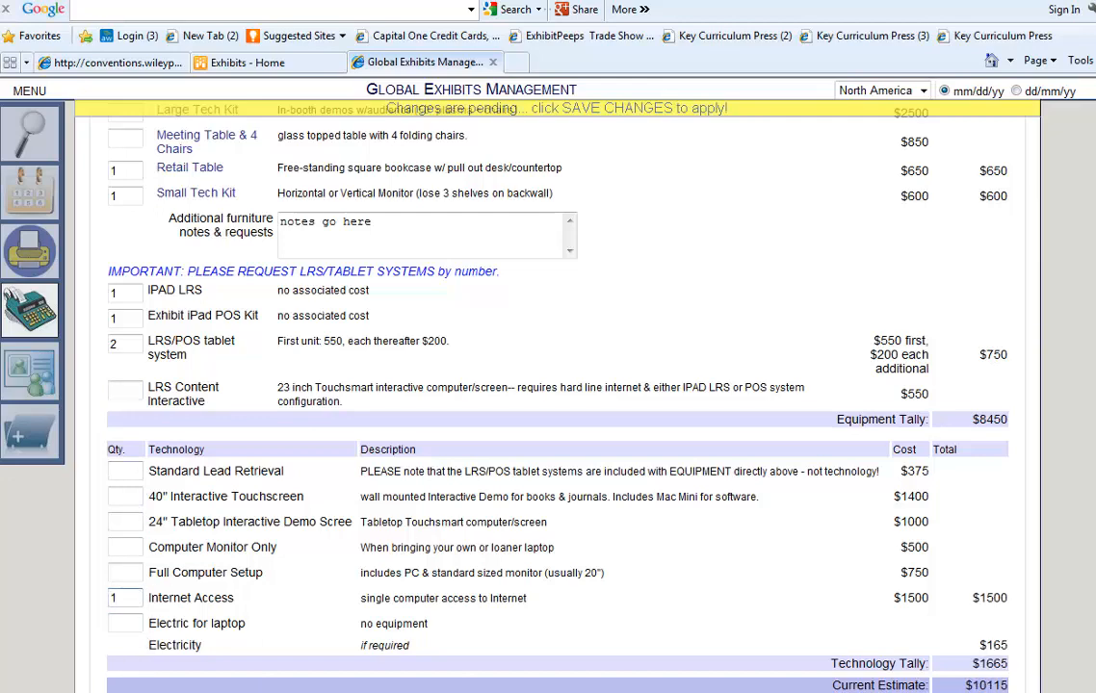
scroll(940, 556, down, 3)
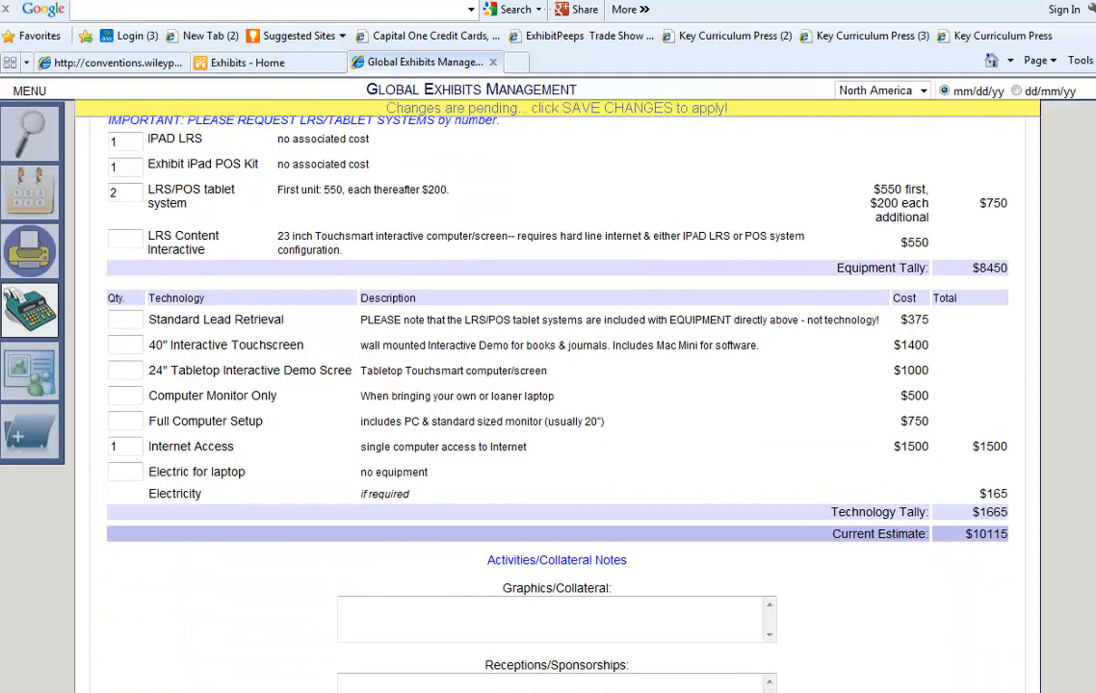
Add the Receptions/Sponsorships note 'need to host author meet & greet' and save the equipment changes.
scroll(940, 556, down, 4)
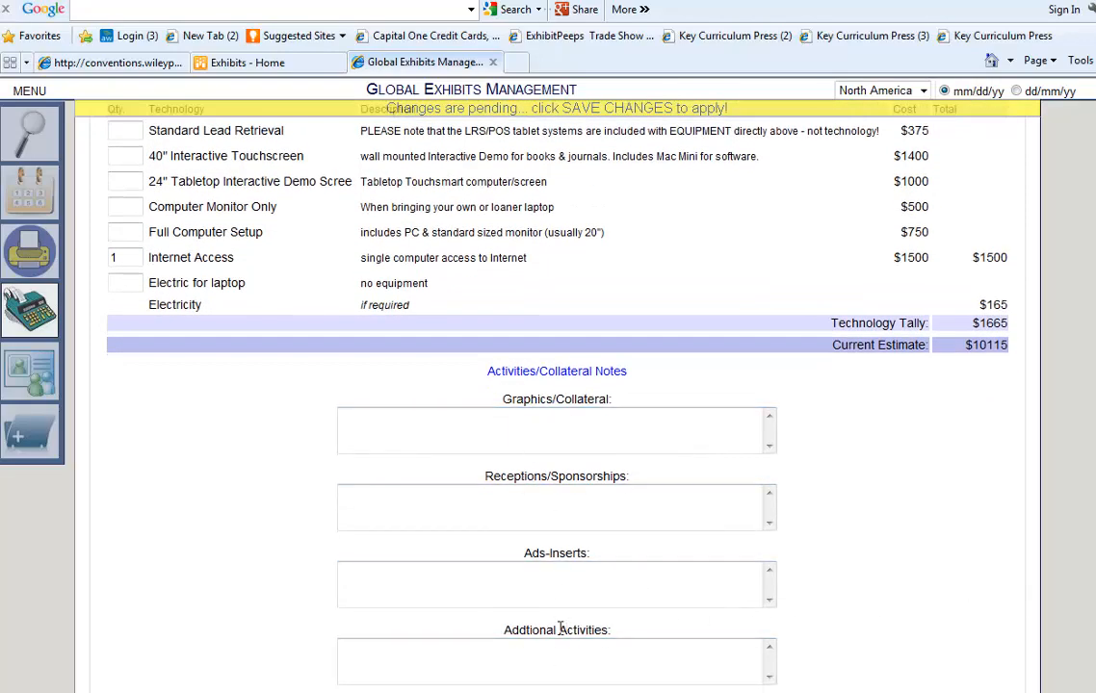
click(521, 517)
text(need to host)
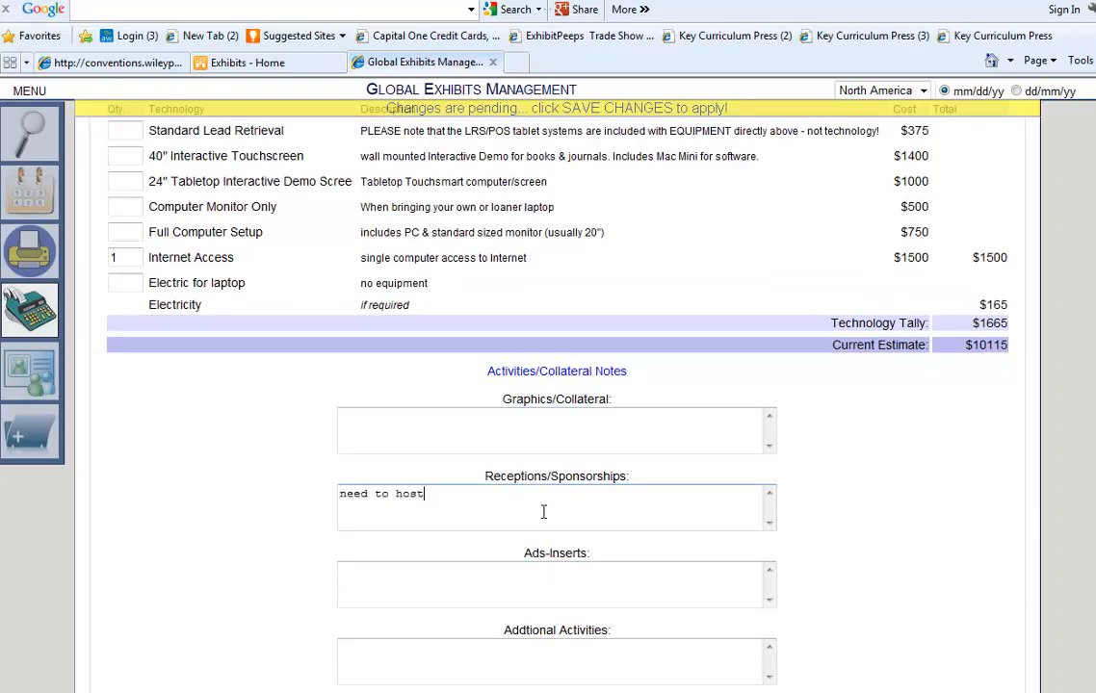
text( author meet & greet)
key(Tab)
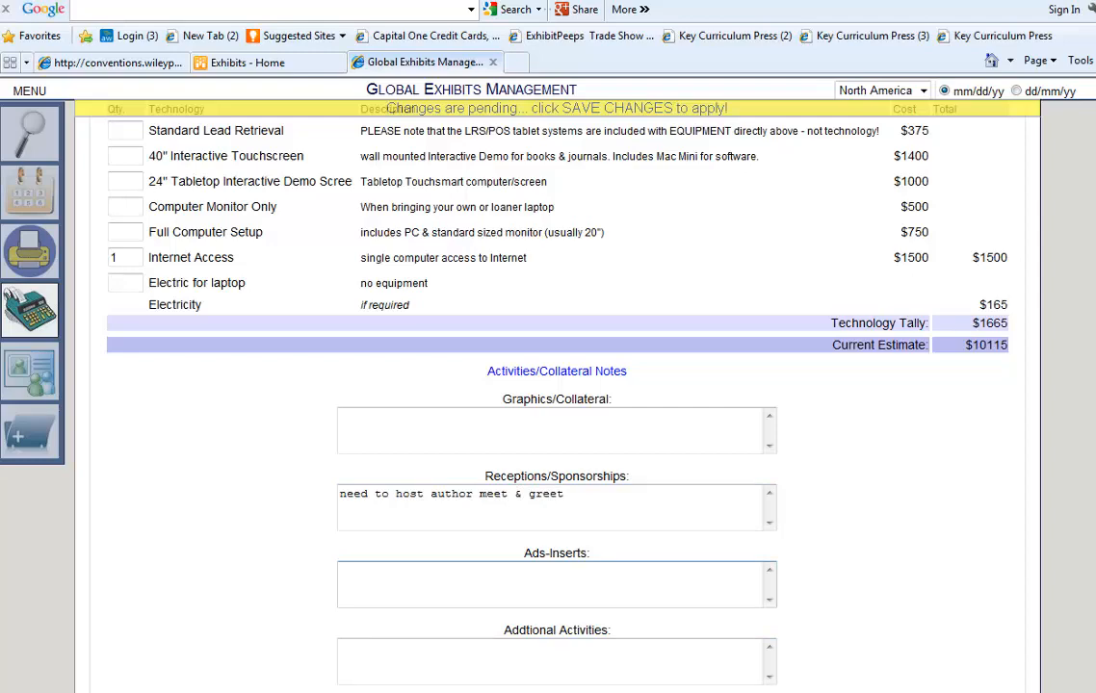
click(523, 689)
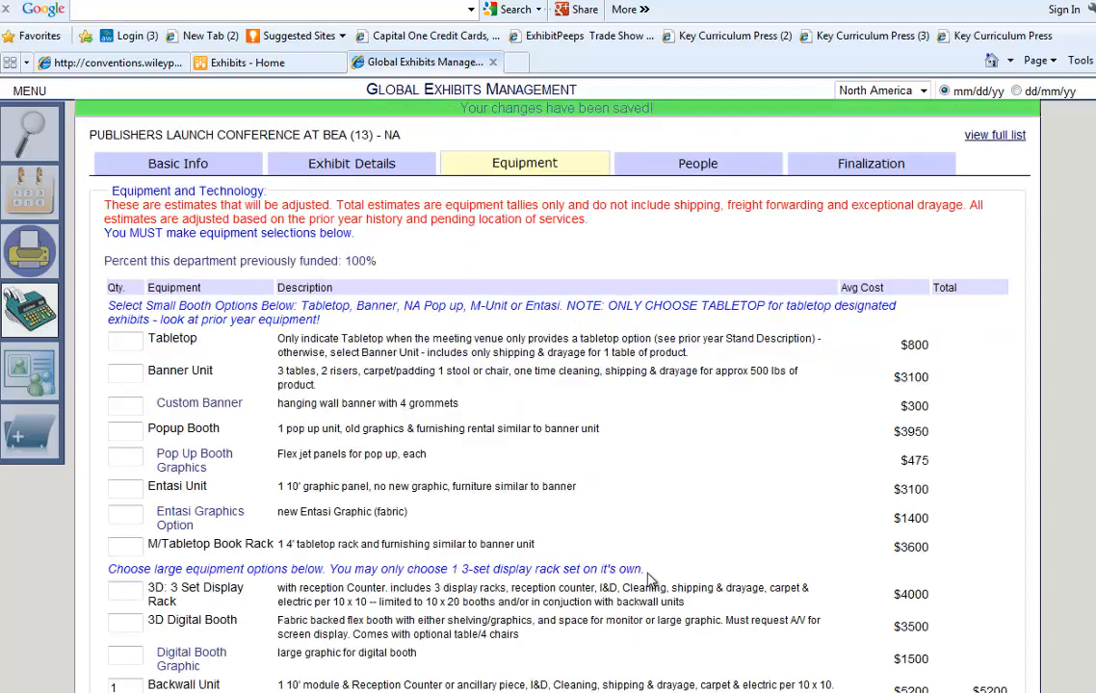
On the People tab, assign a book lead found by searching the staff member's name.
click(697, 165)
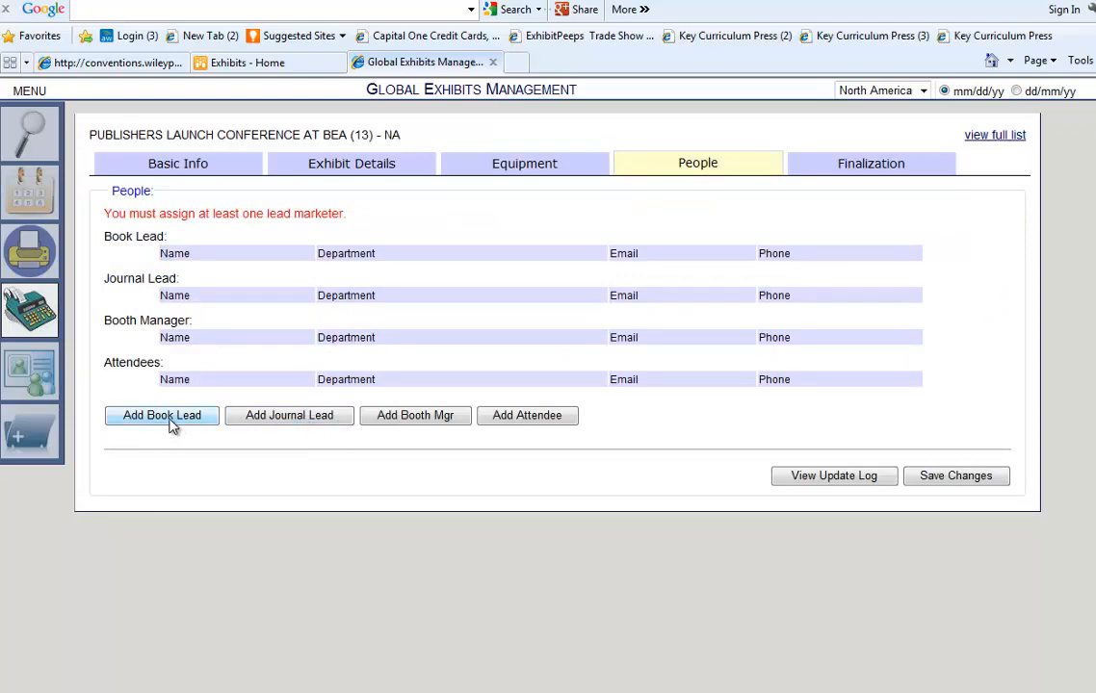
click(170, 424)
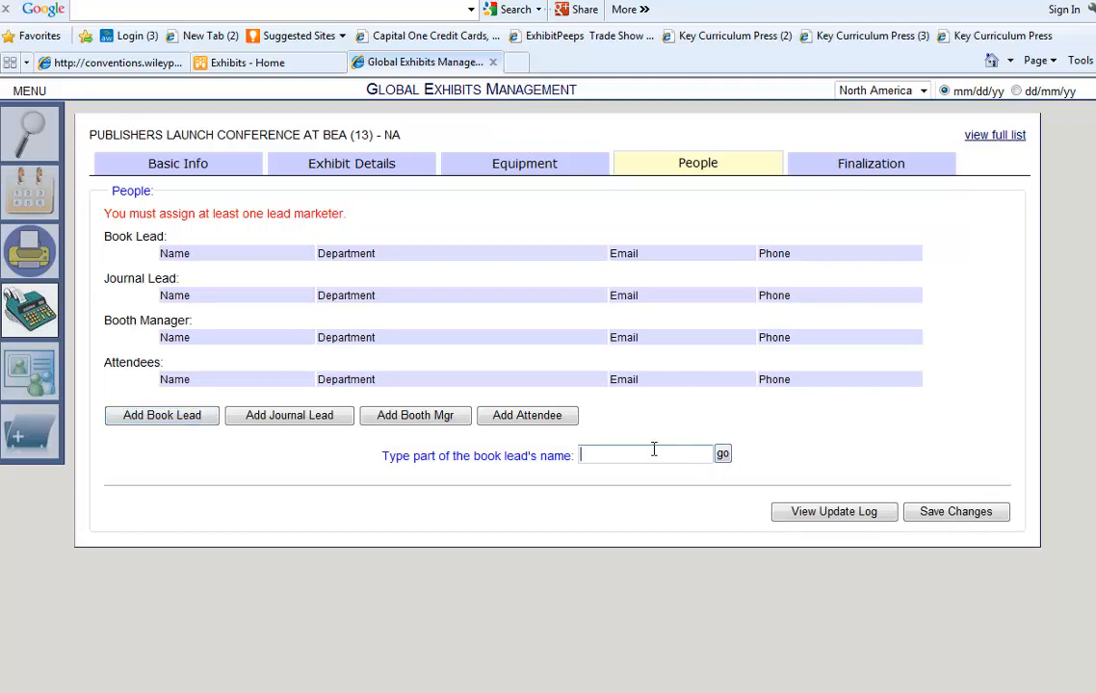
text(lmus)
key(Tab)
click(723, 454)
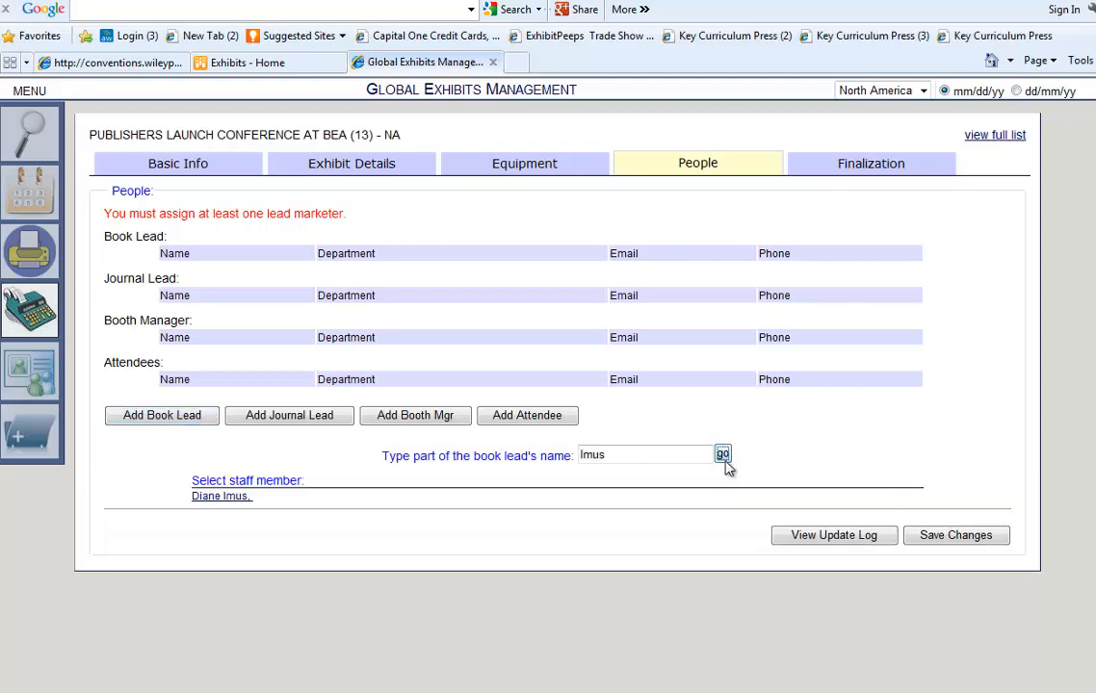
click(215, 497)
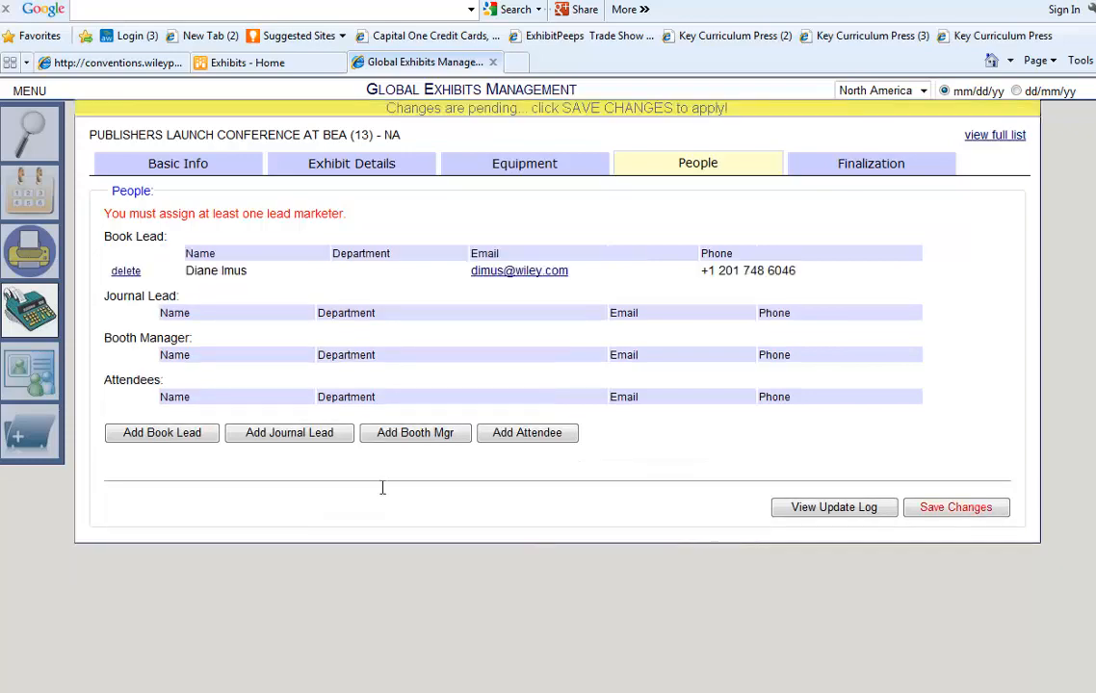
Add an attendee found by name search, save the people, and bring up the Finalization form.
click(536, 435)
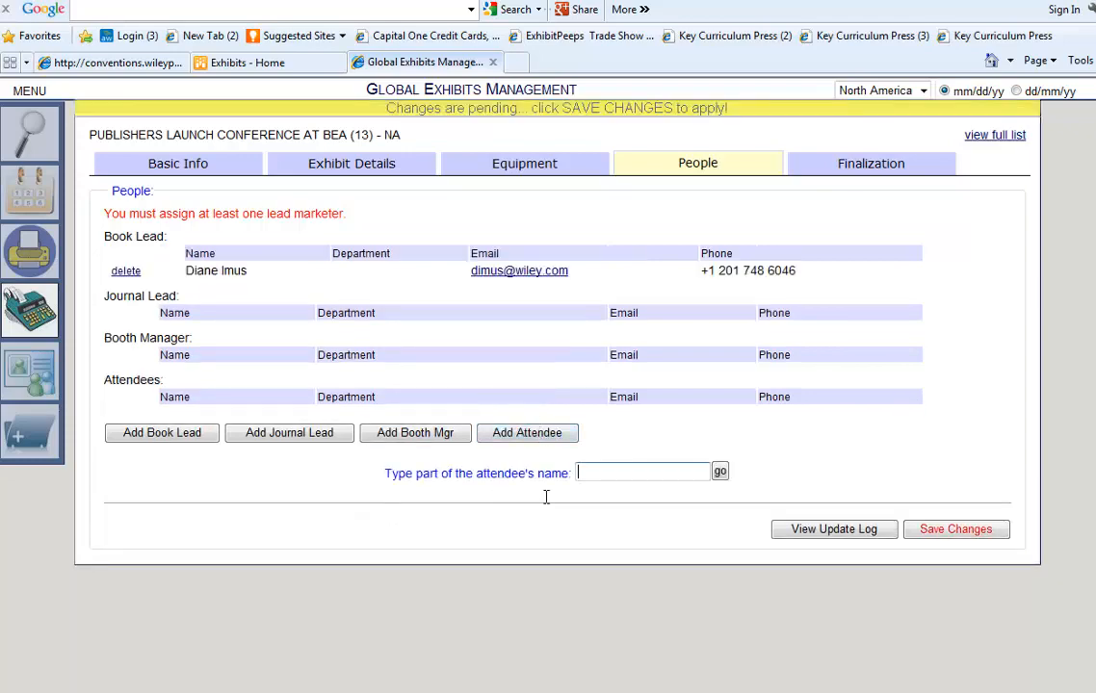
text(elando)
click(720, 474)
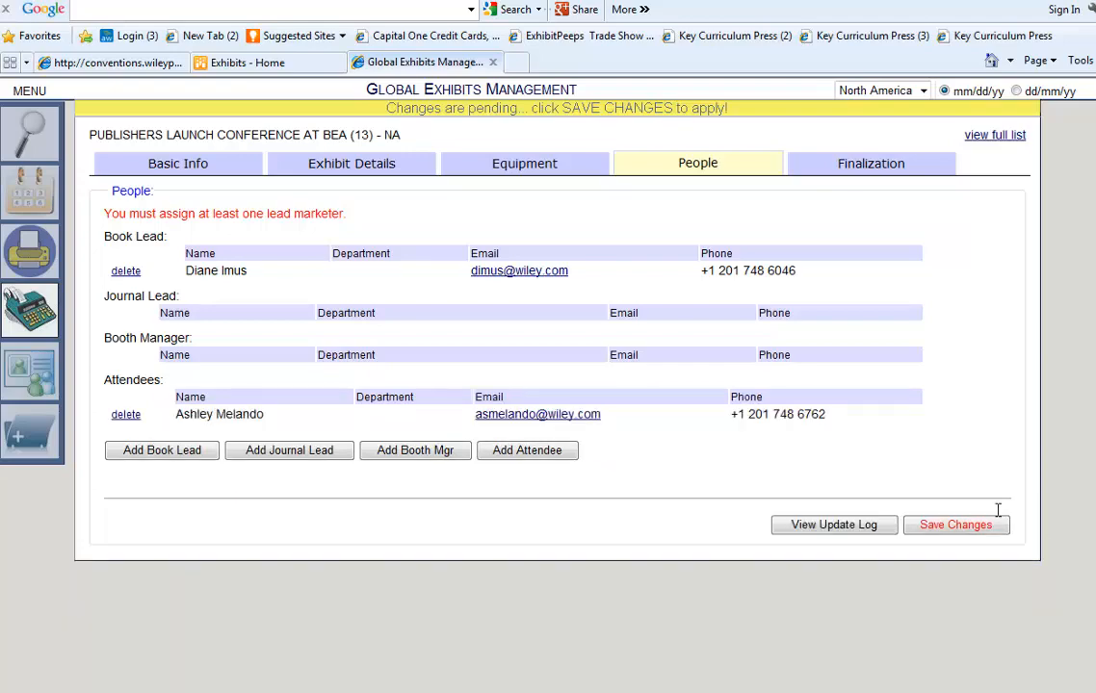
click(956, 530)
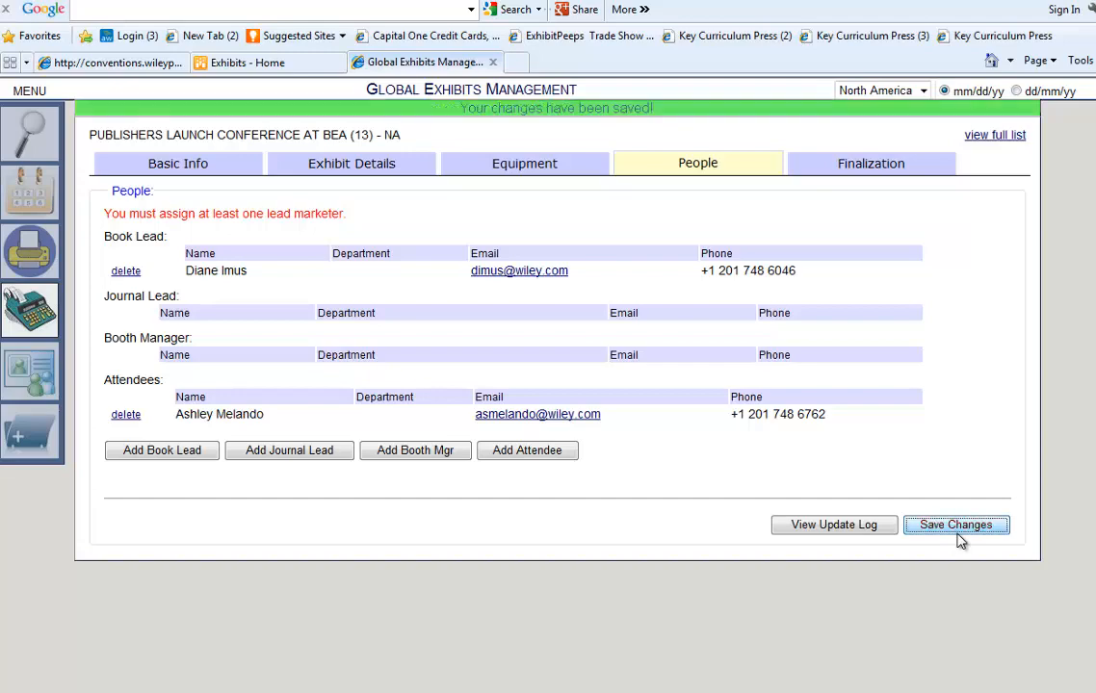
click(866, 165)
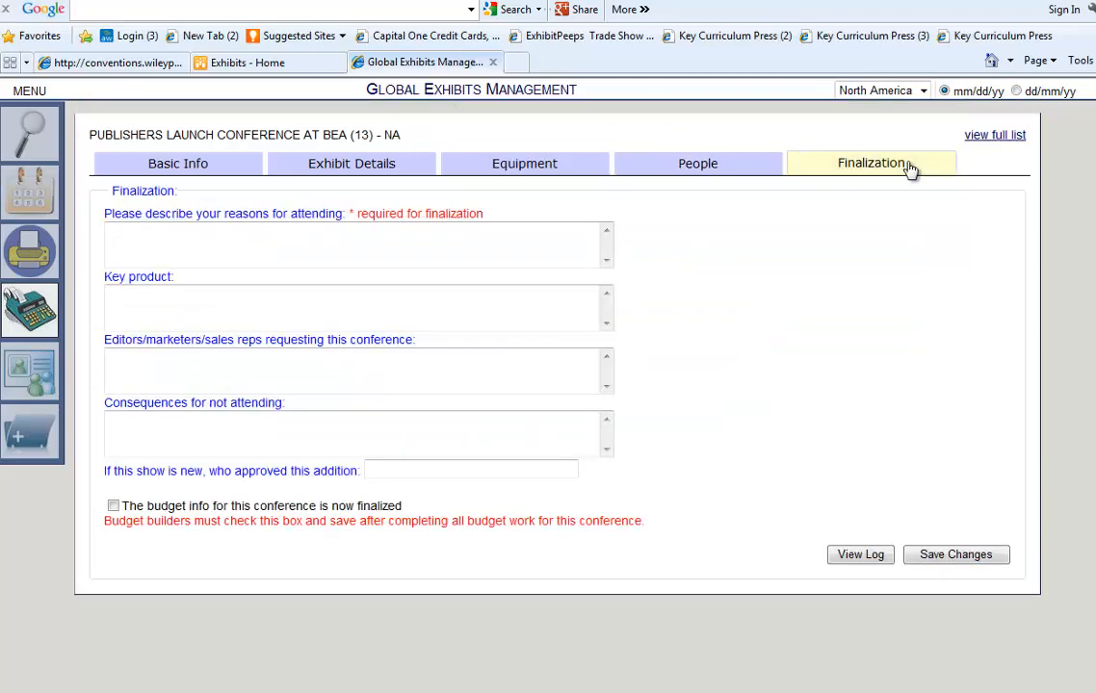
Enter the reasons for attending: 'sales - huge author event, major exhibit in discipline.'.
click(205, 248)
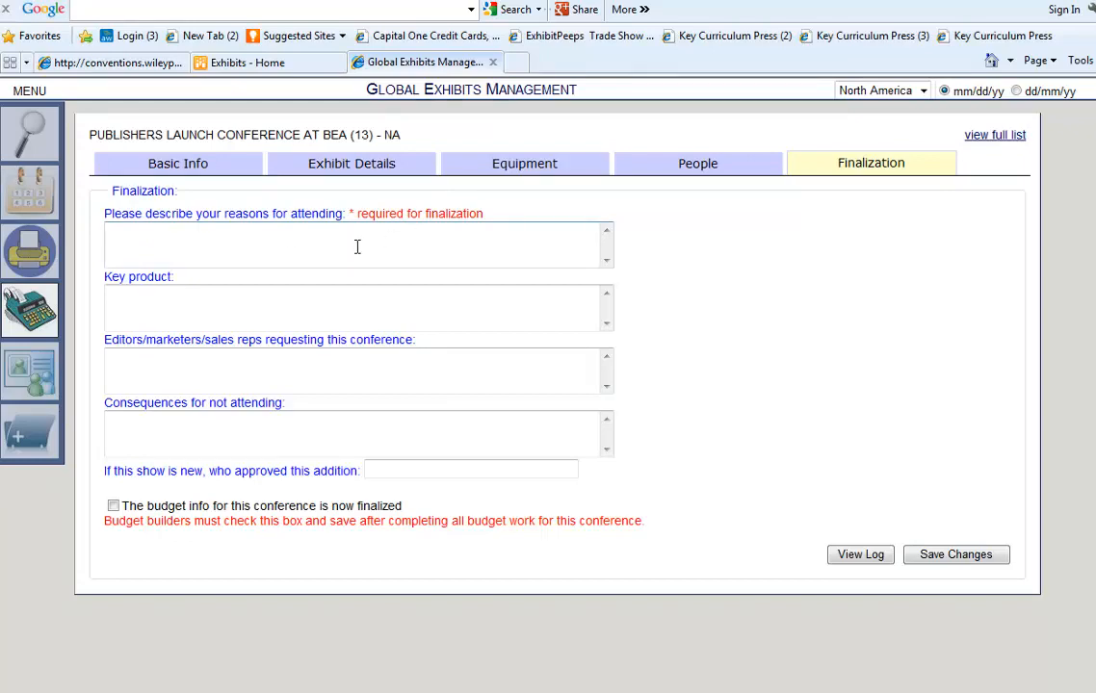
text(sales - huge author)
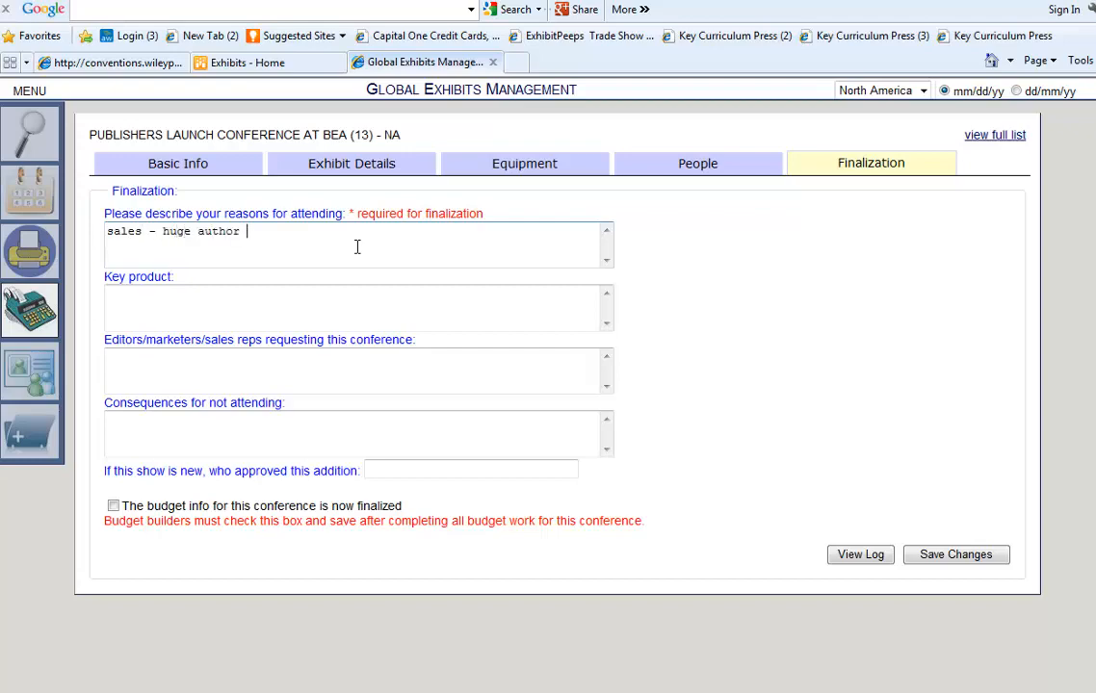
text( event, major exhibit in disc)
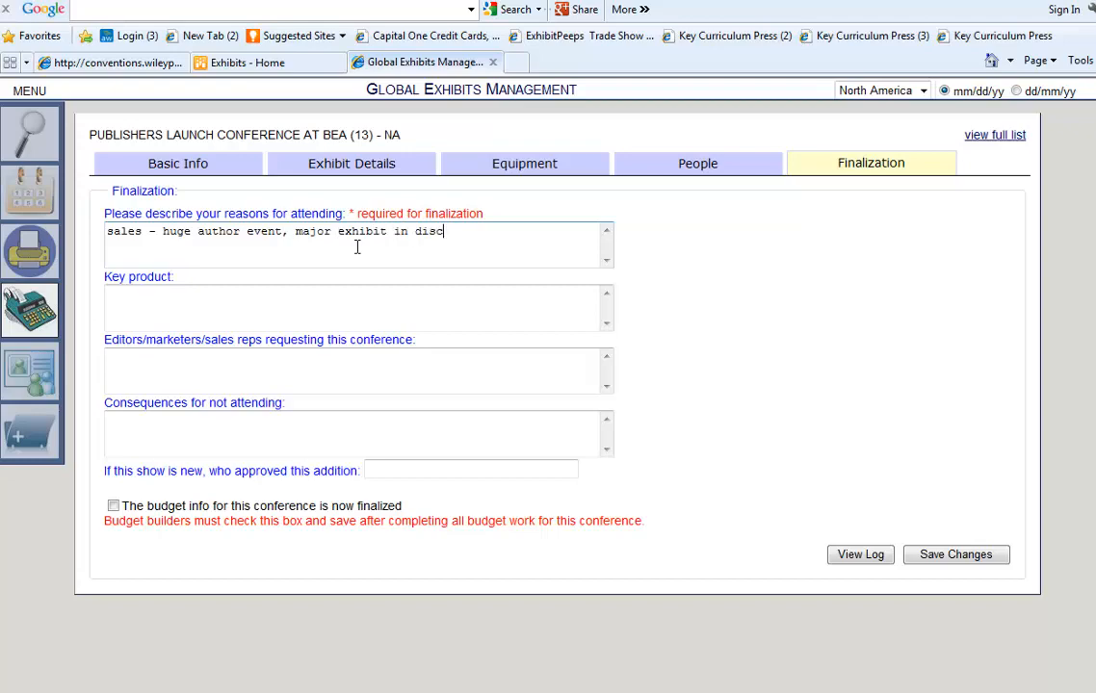
text(ipline.)
key(Tab)
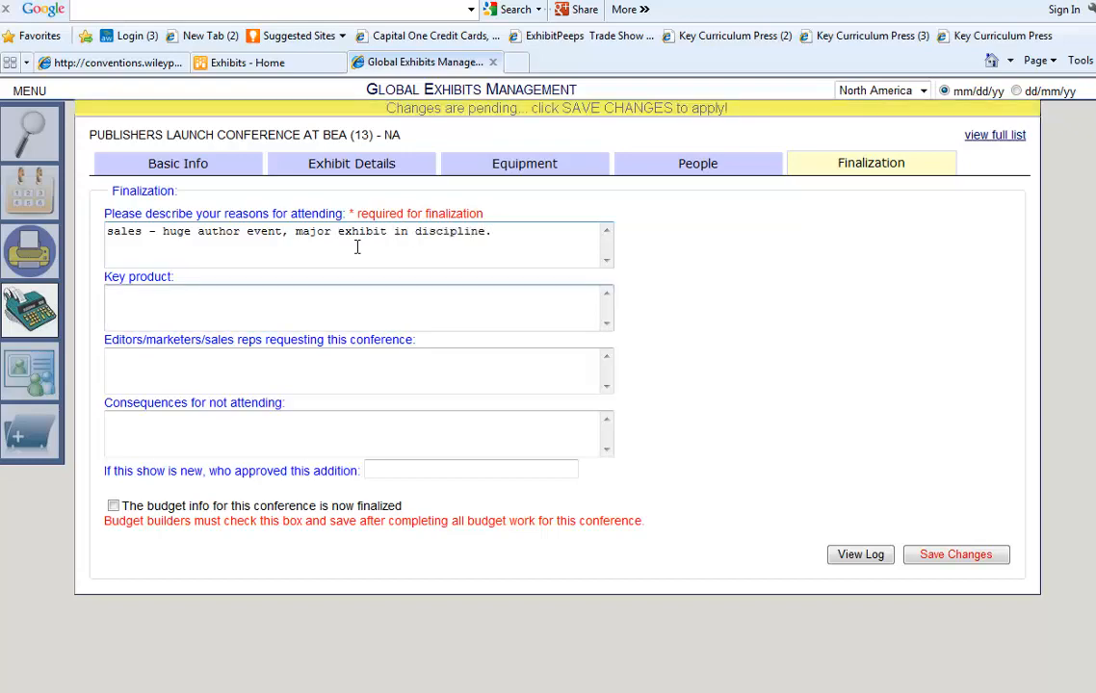
click(242, 365)
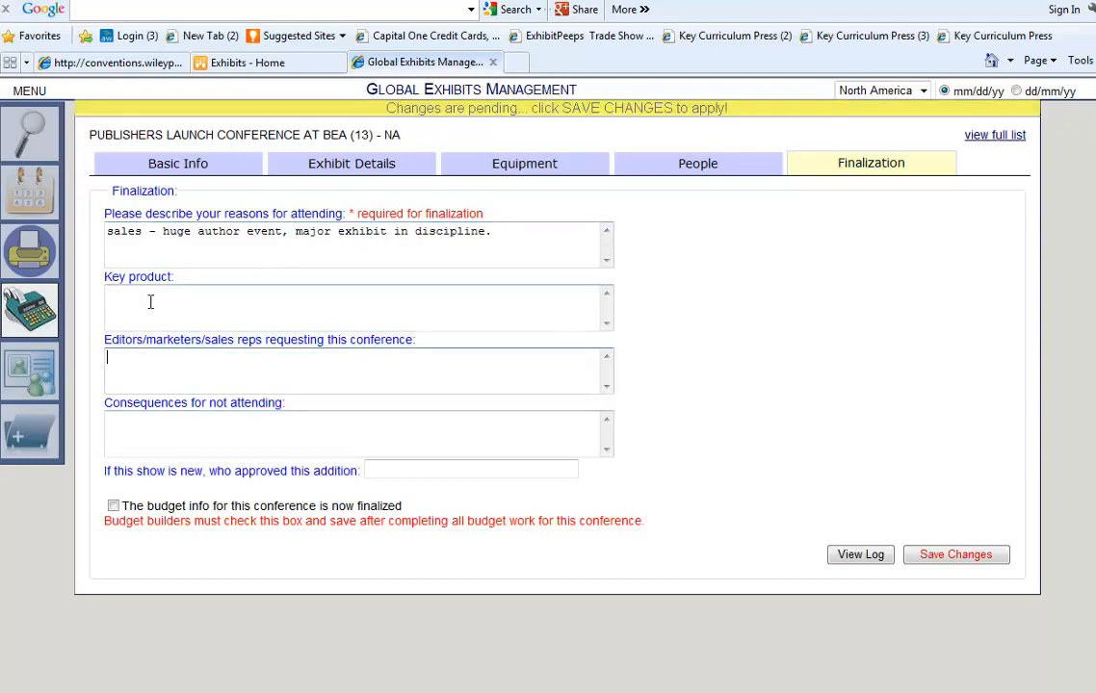
click(169, 423)
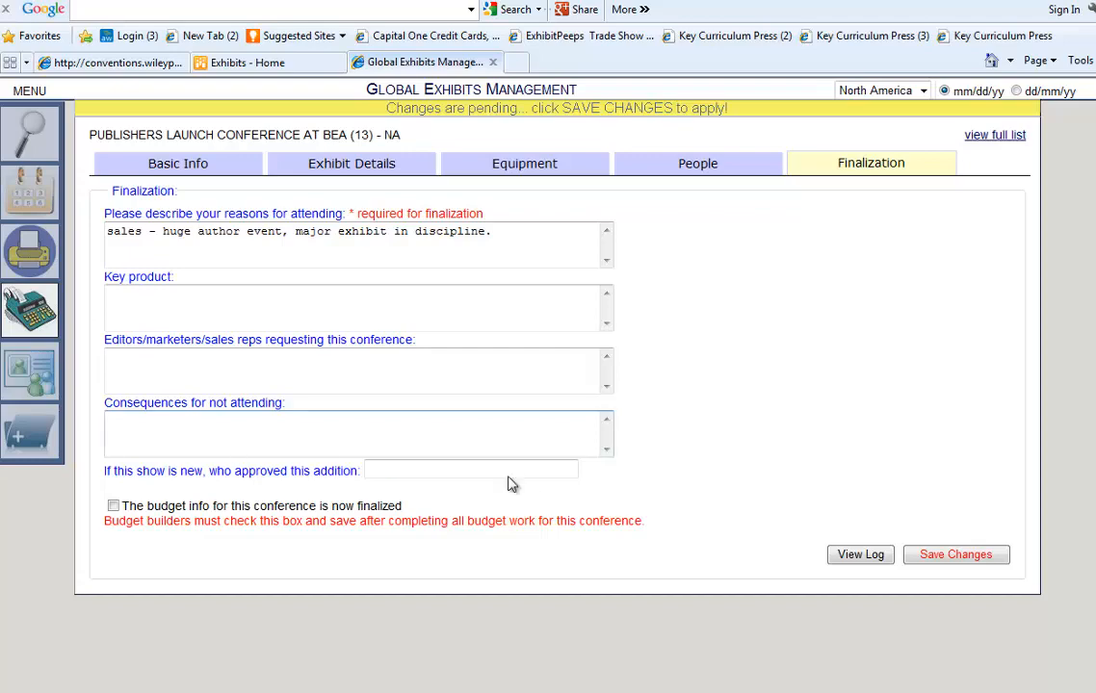
click(439, 472)
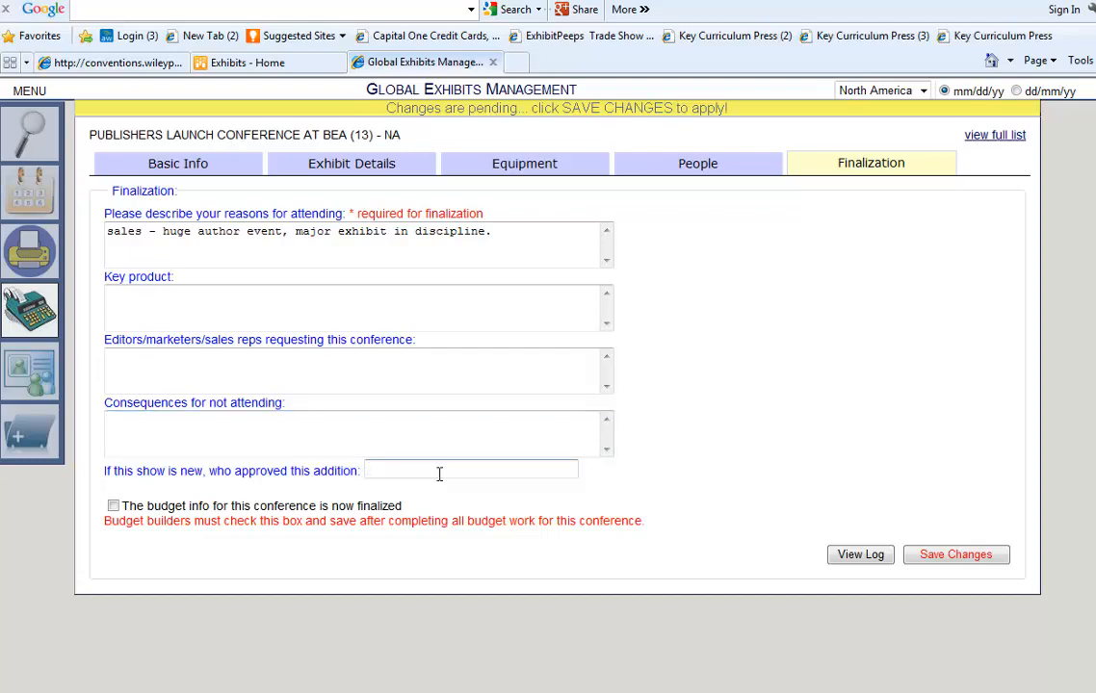
Mark the conference budget as finalized, save, and return to the conference list.
click(112, 507)
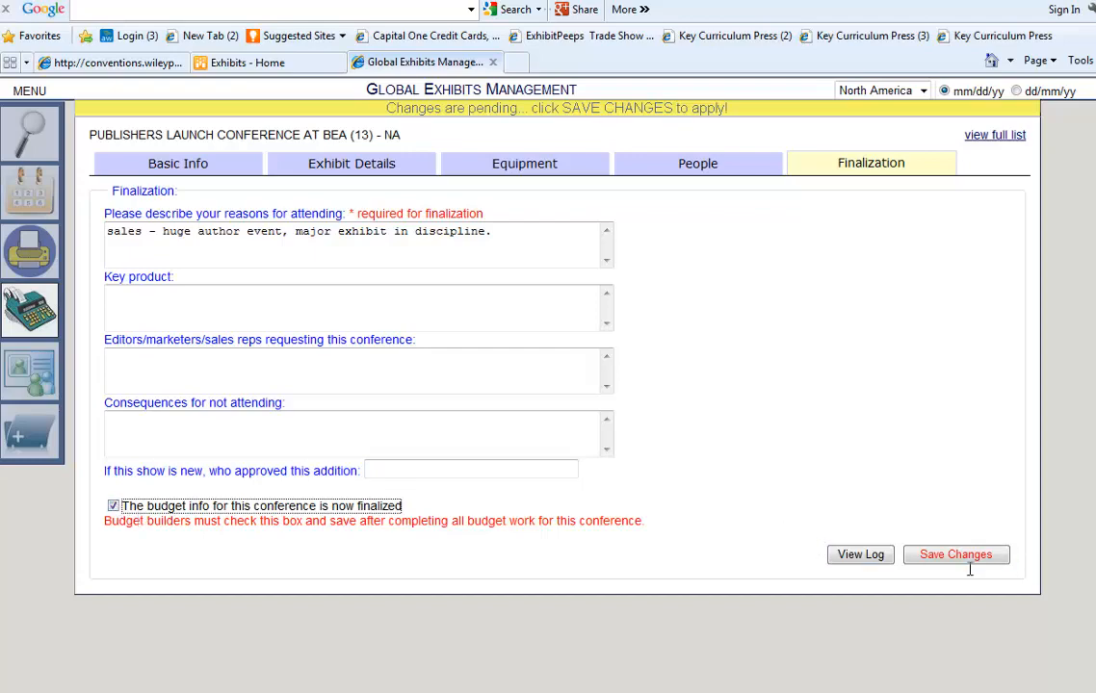
click(909, 559)
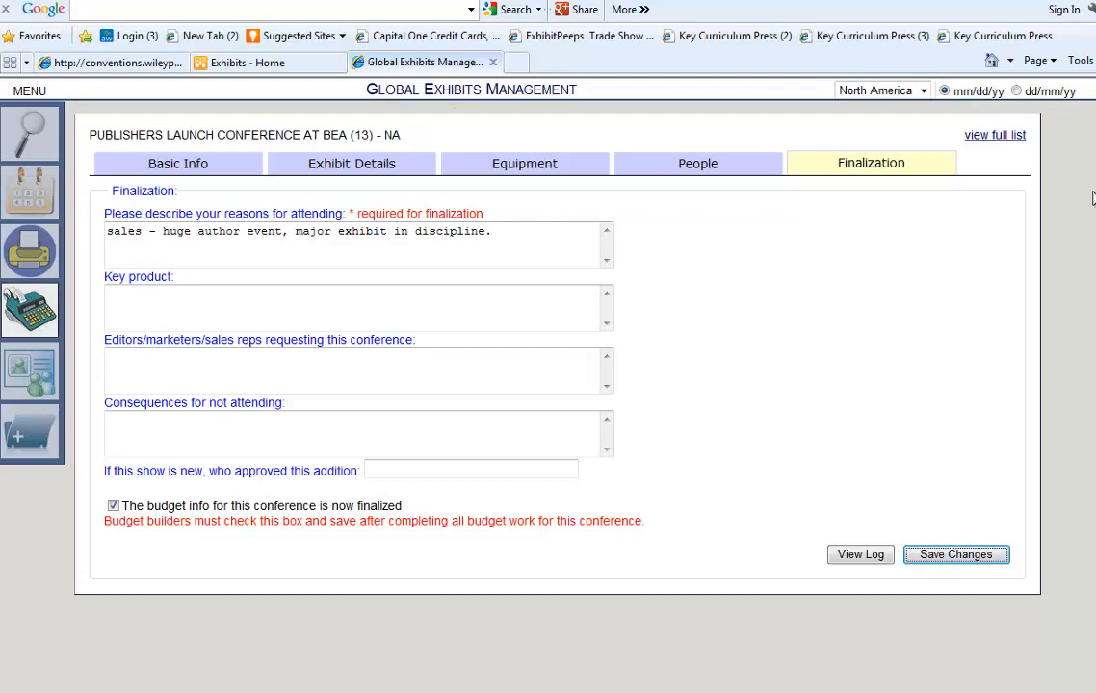
click(994, 137)
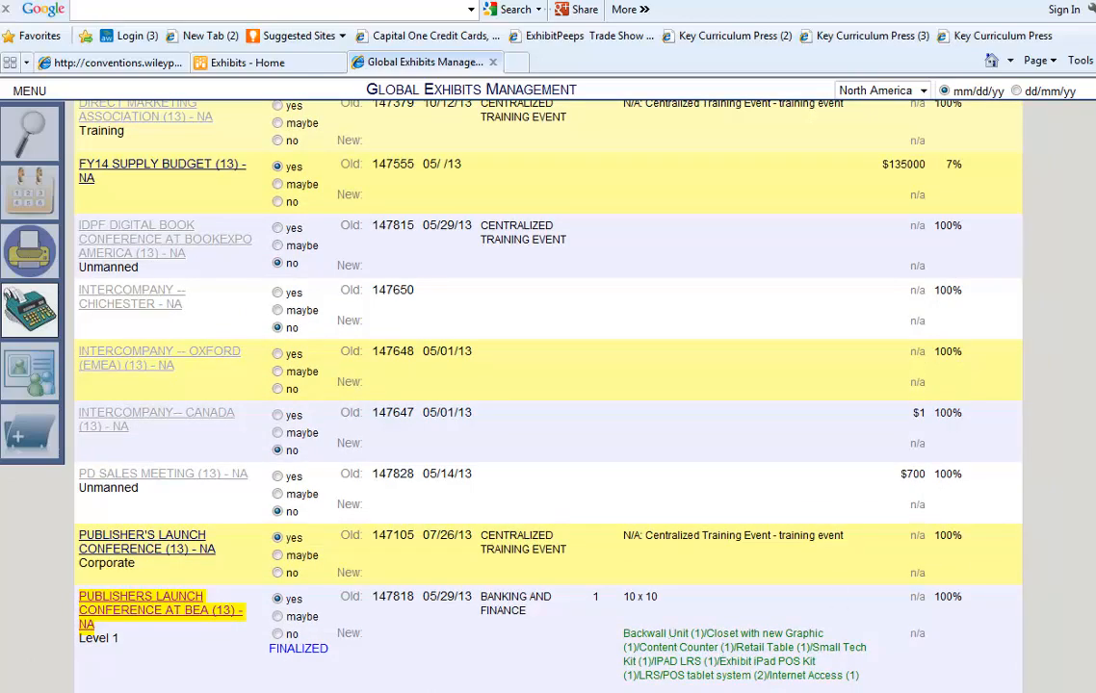
Open BOOKEXPO AMERICA and toggle its booking option to 'once contract is available' and back.
scroll(548, 386, up, 3)
scroll(548, 385, down, 3)
scroll(548, 385, up, 15)
scroll(548, 385, down, 2)
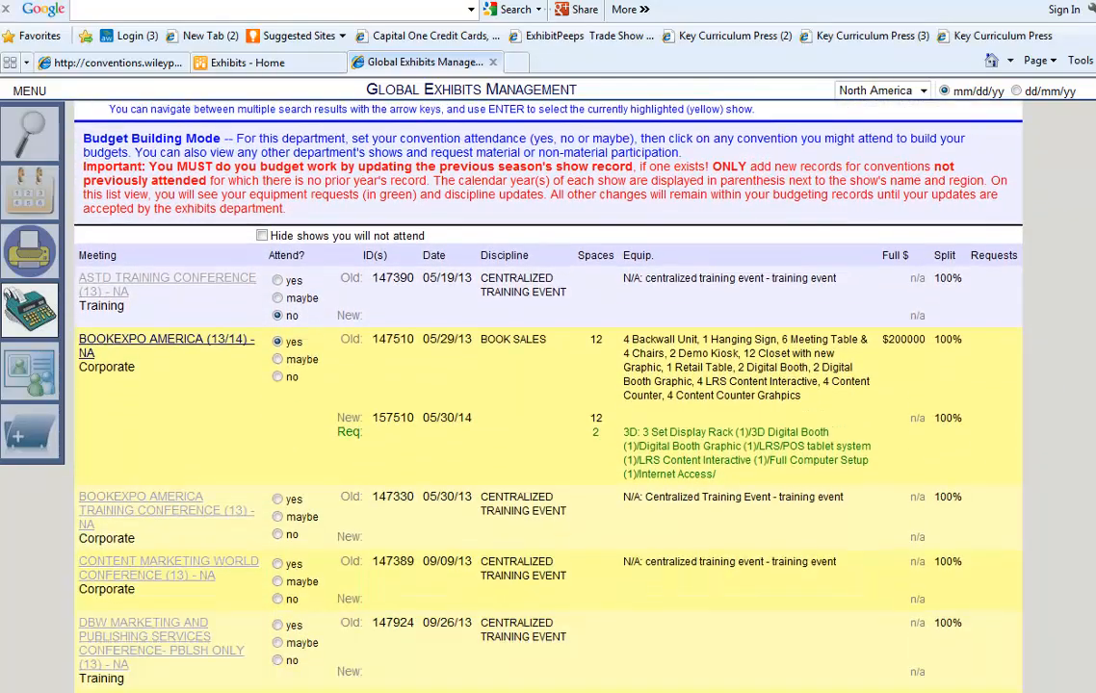
click(144, 341)
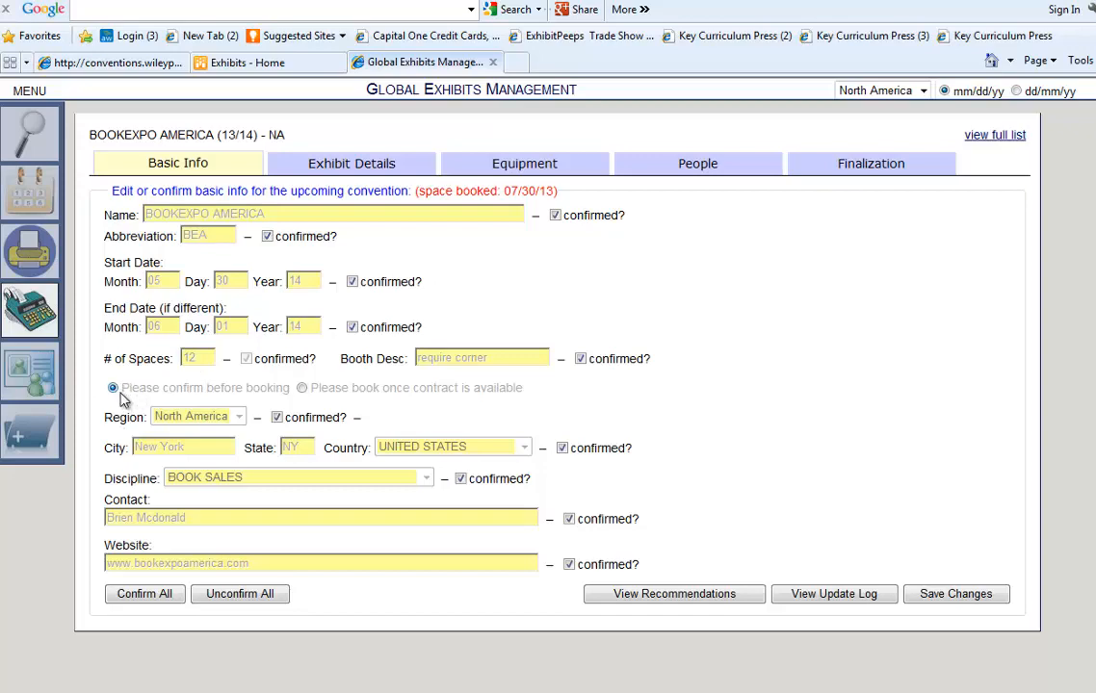
click(301, 388)
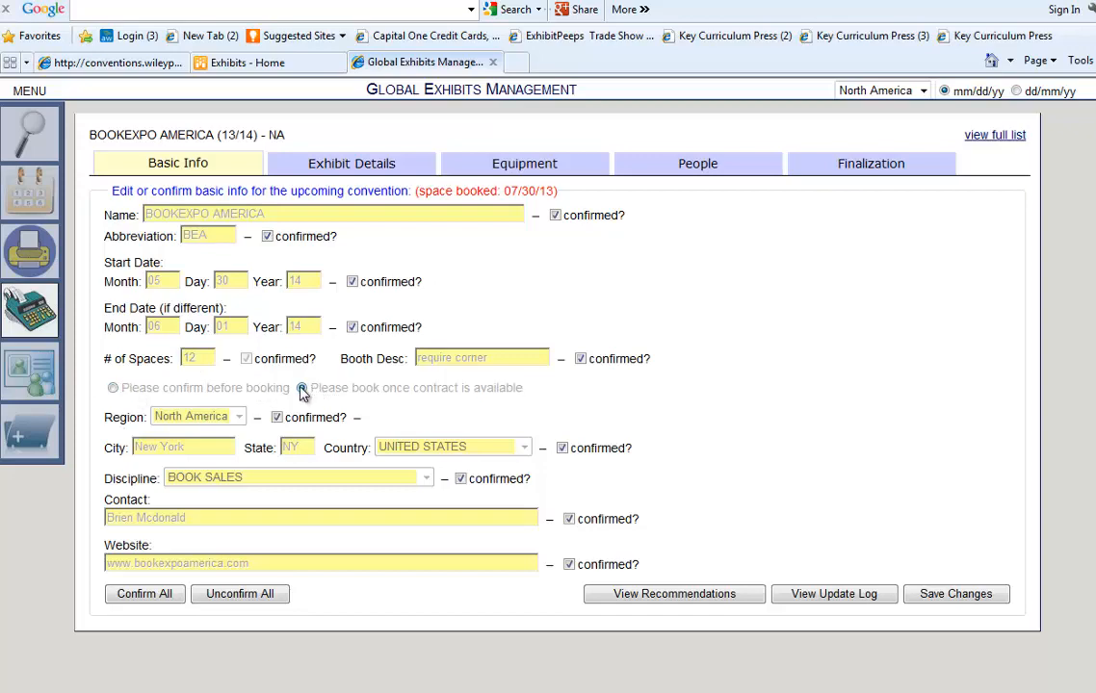
click(116, 388)
Generate the Schedule Planning Report from the full convention list and open the downloaded CSV.
click(997, 135)
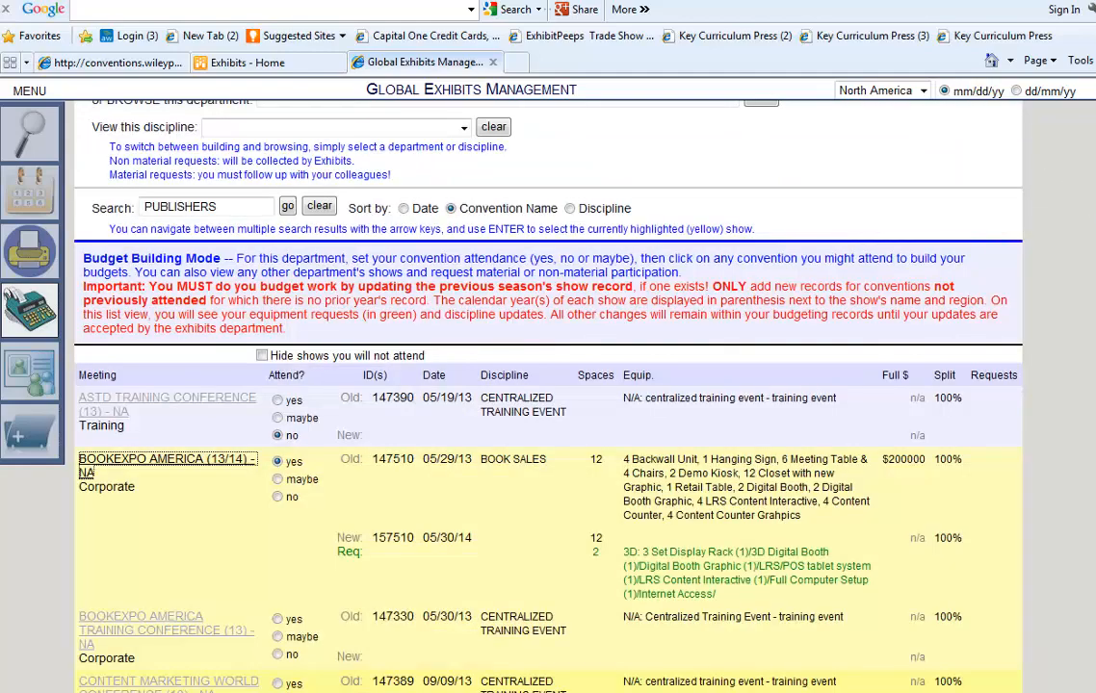
scroll(1090, 208, up, 1)
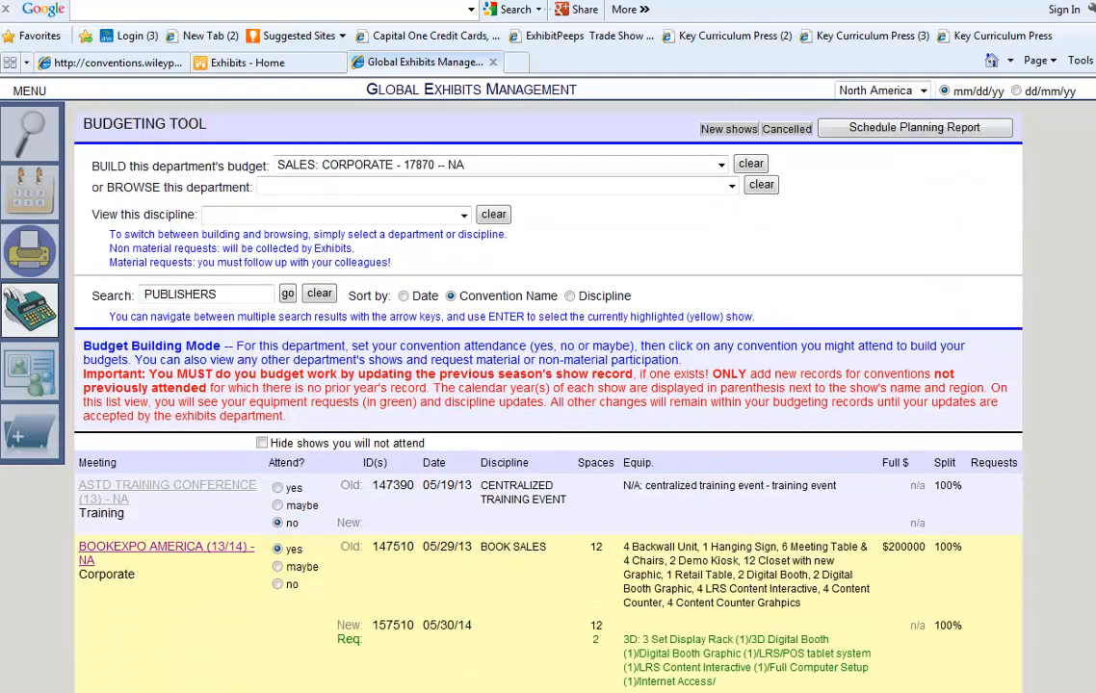
click(902, 129)
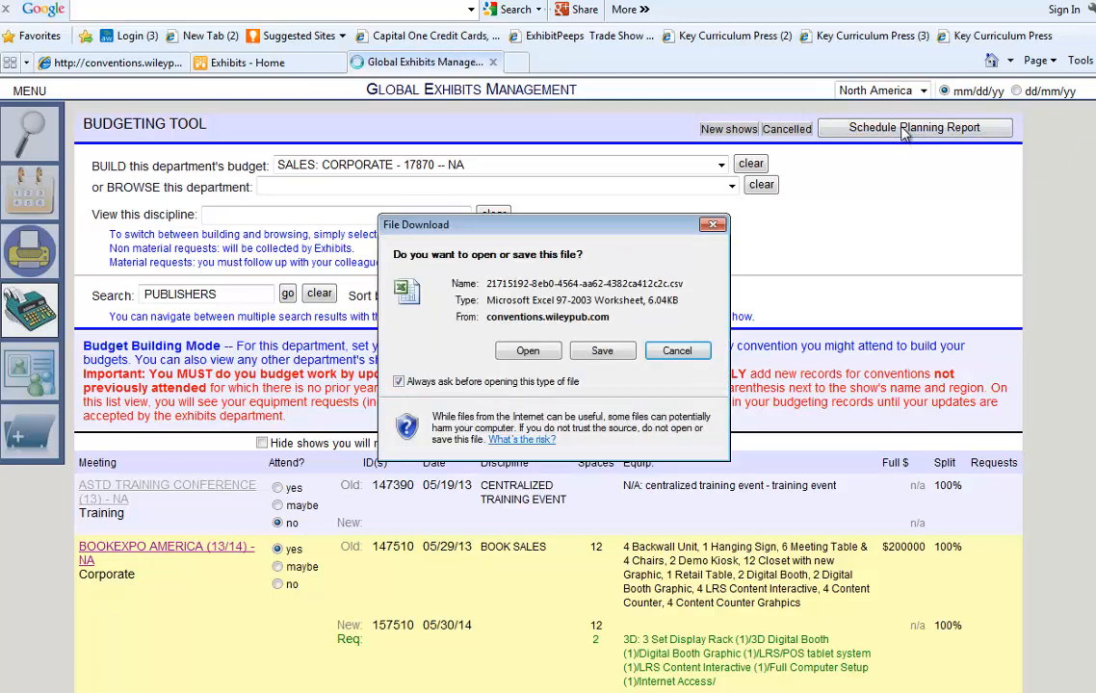
click(528, 351)
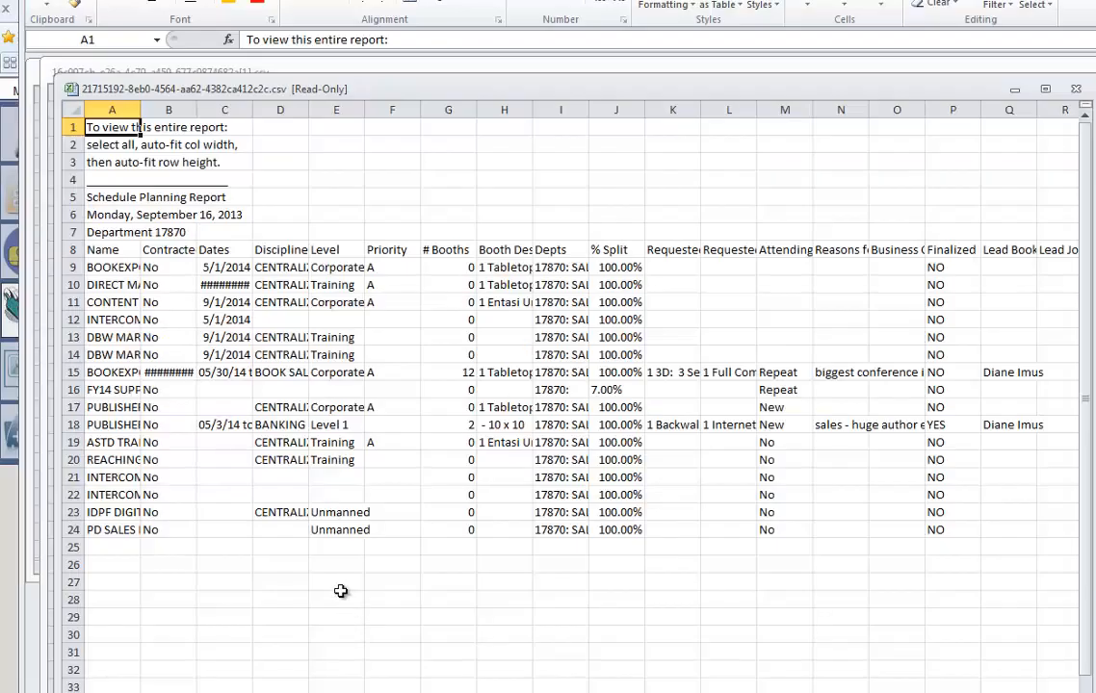
Review the columns of row 13 in the report, then return to the budgeting page.
click(303, 337)
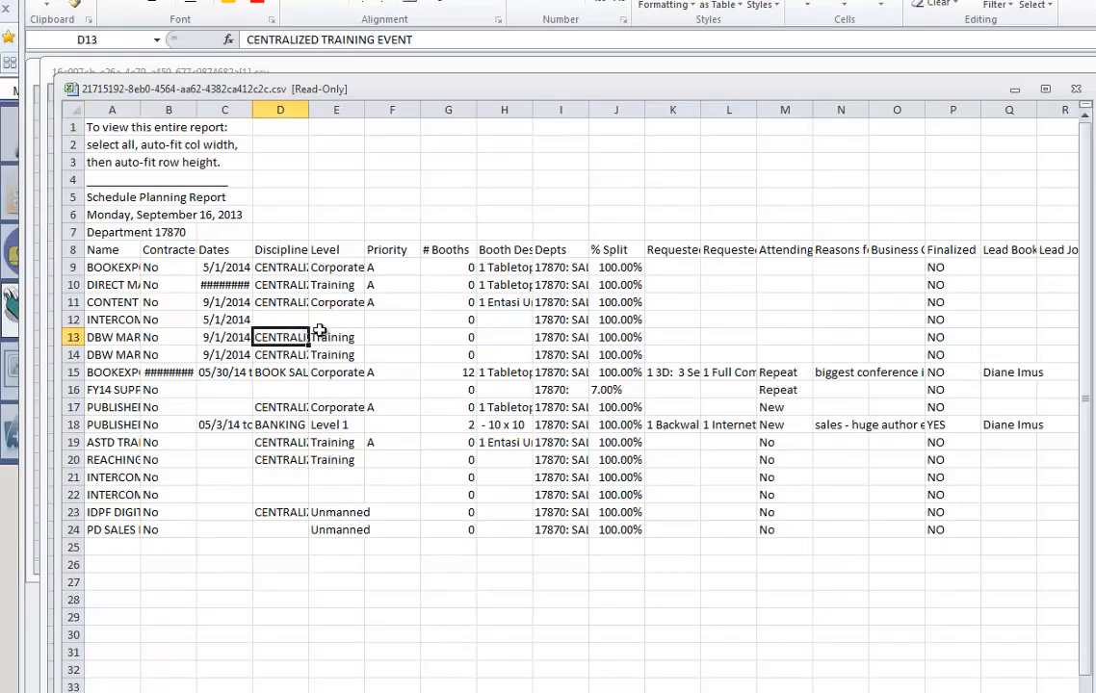
key(Right)
key(Right)
key(Right)
key(Right)
key(Right)
key(Right)
key(Right)
key(Right)
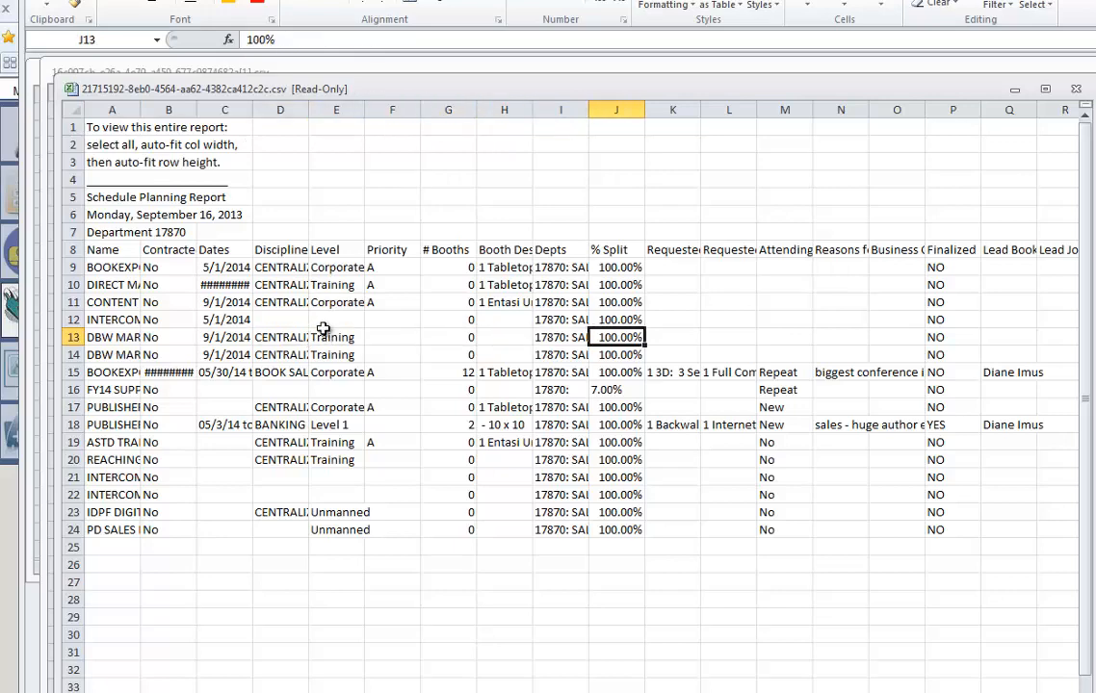
key(Right)
key(Right)
key(Right)
key(Right)
key(Right)
key(Right)
key(Right)
key(Right)
key(Right)
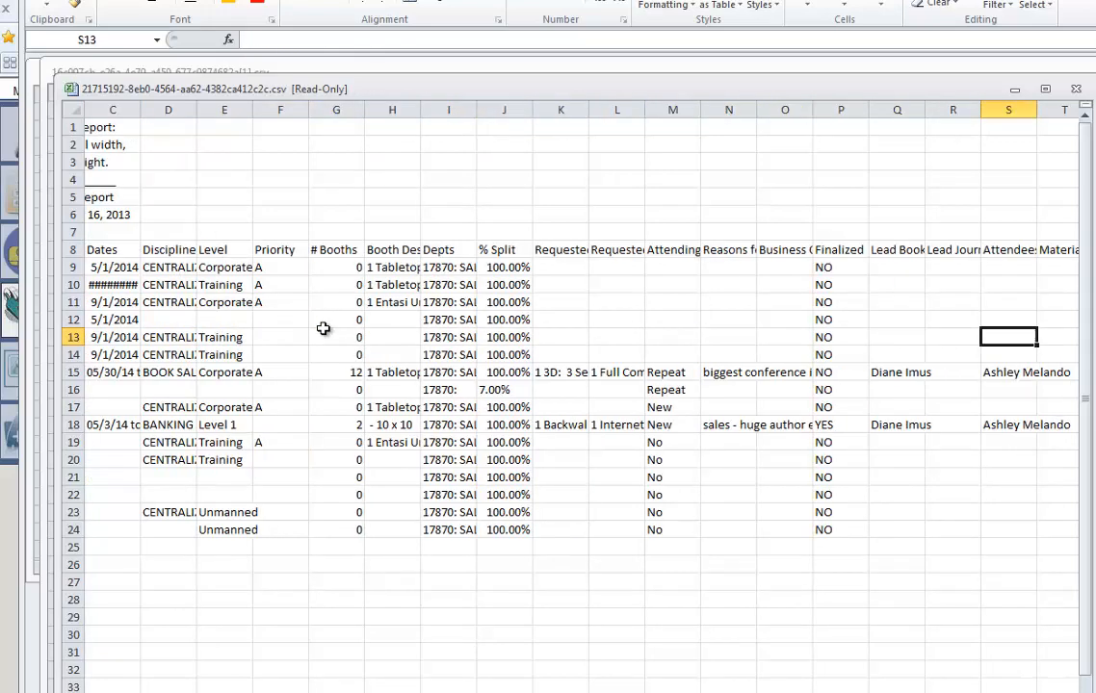
key(Right)
key(Left)
key(Left)
key(Left)
key(Left)
key(Left)
key(Left)
key(Left)
key(Left)
key(Left)
key(Left)
key(Left)
key(Left)
key(Left)
key(Left)
key(Left)
key(Left)
key(Left)
key(Left)
key(Left)
key(Left)
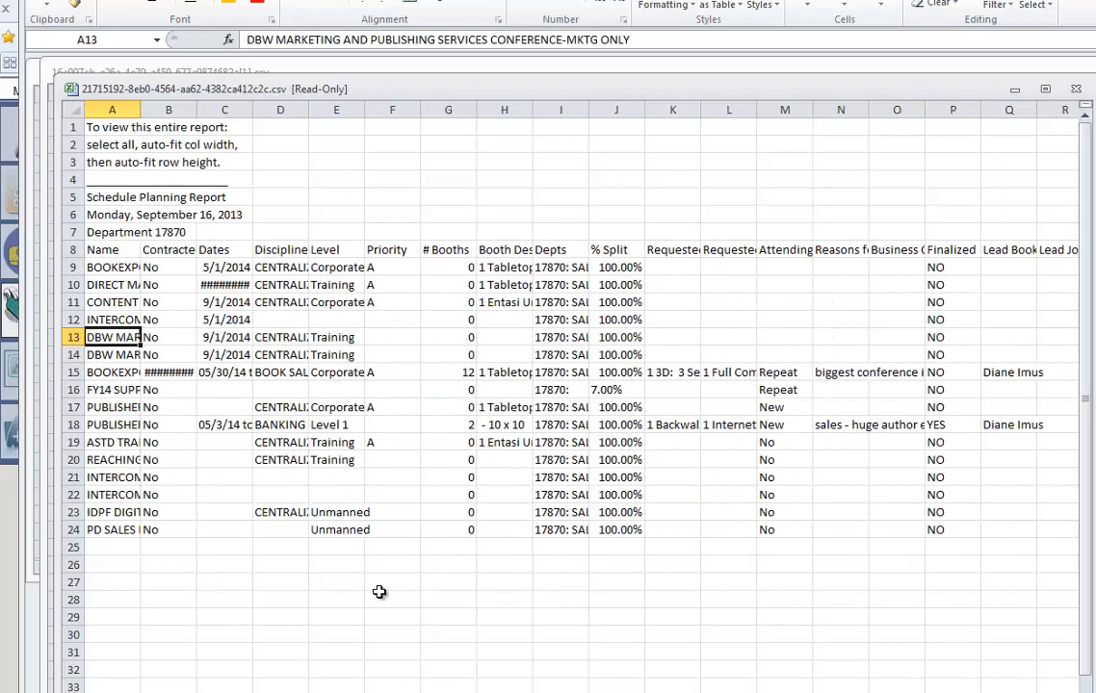
key(alt+Tab)
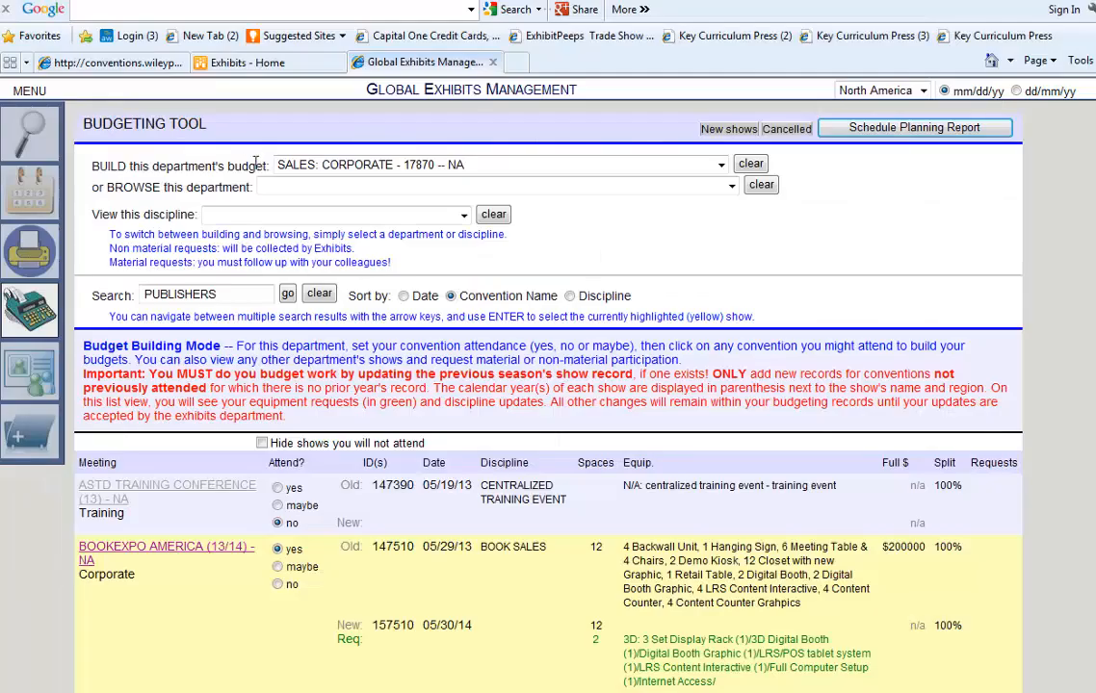
Select ACCOUNTING AND TAXATION as discipline, clear the BUILD department, and switch the region to Global.
click(409, 219)
click(337, 222)
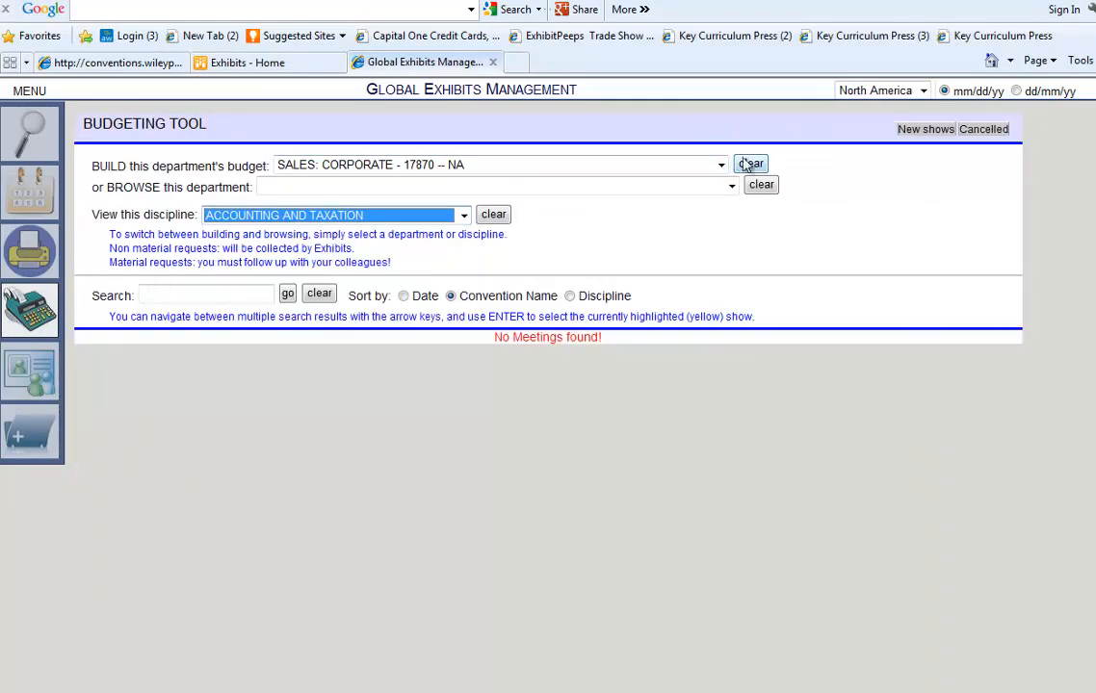
click(750, 164)
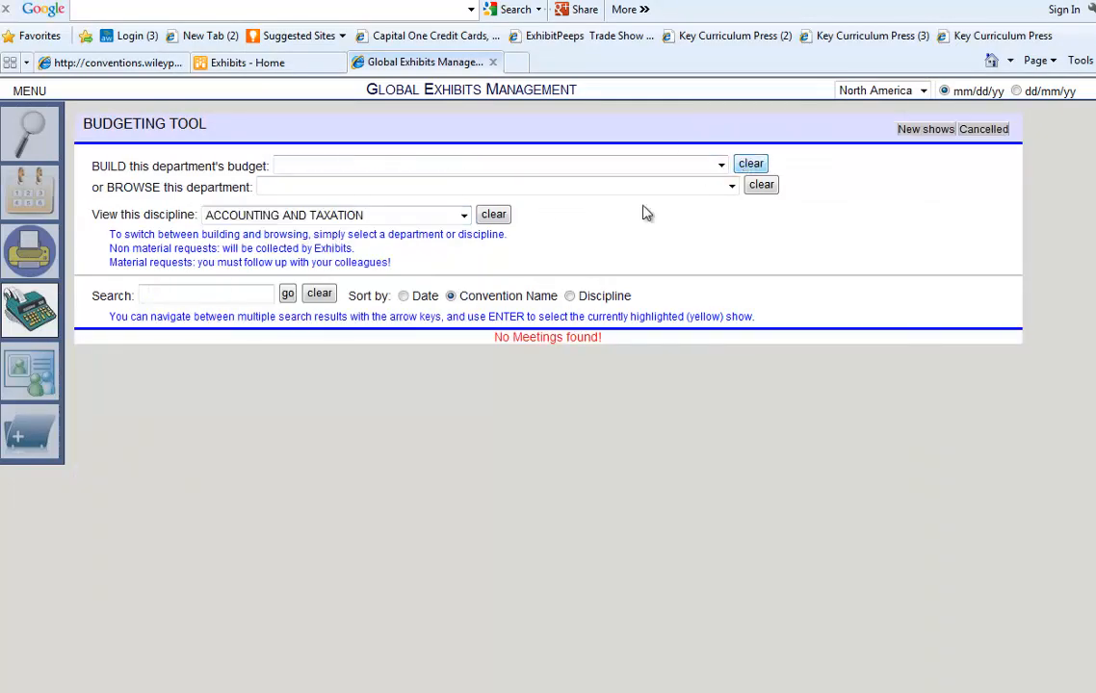
click(459, 219)
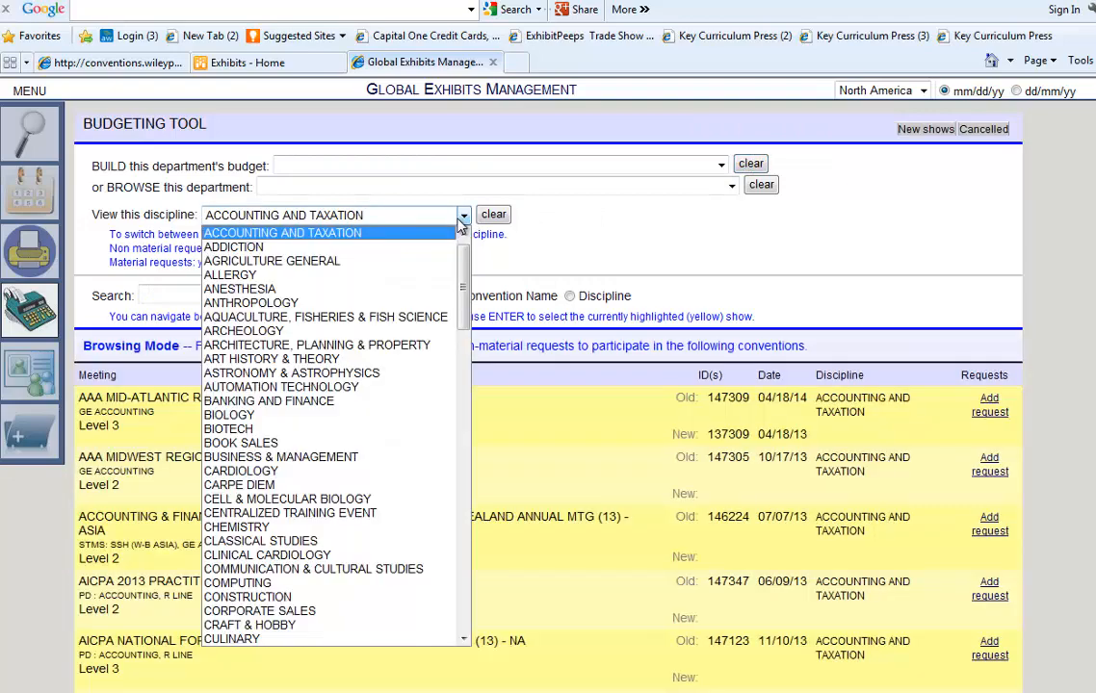
click(684, 259)
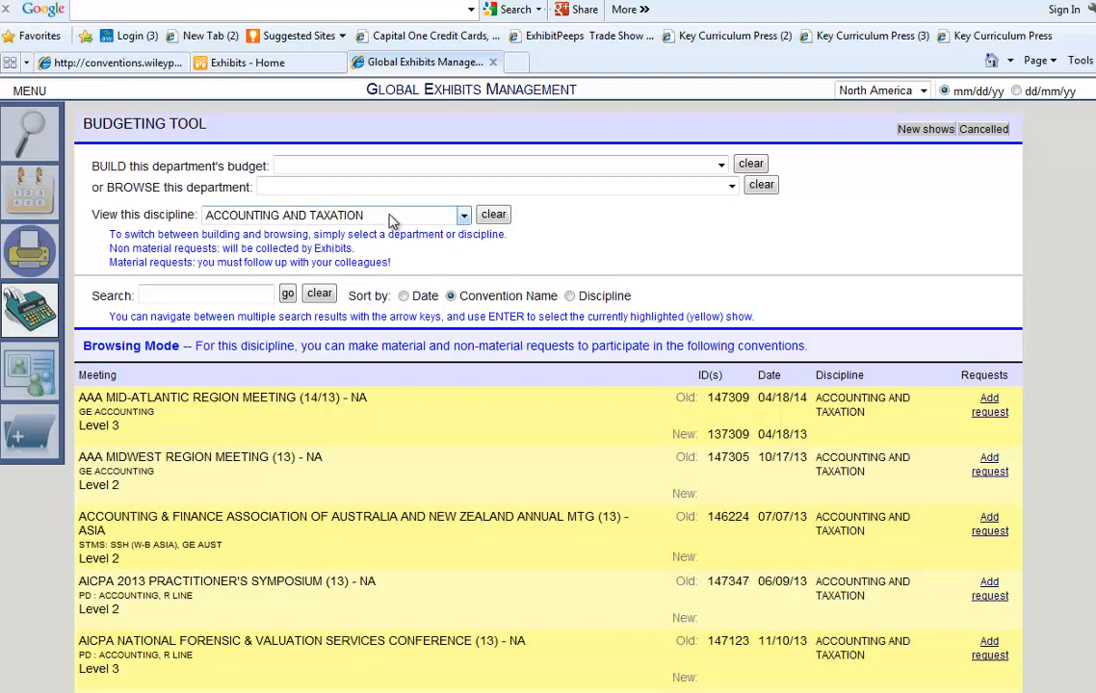
click(921, 91)
Set region to Global, blank the Budgeting Tool's BUILD department, and choose ACCOUNTING AND TAXATION.
click(872, 105)
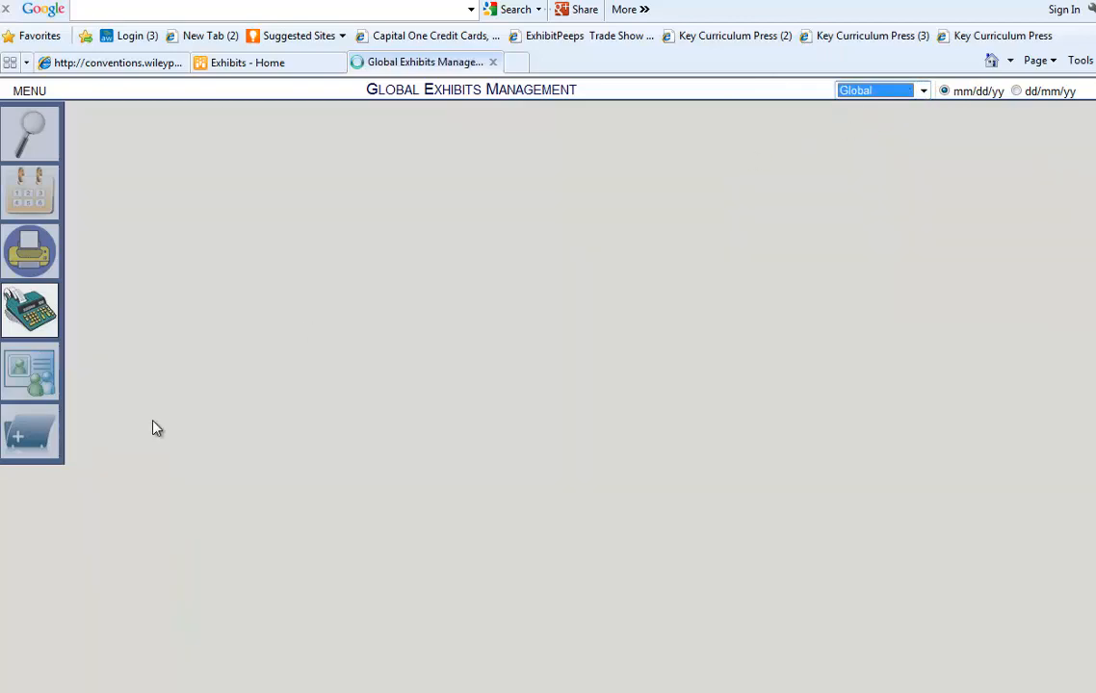
click(29, 310)
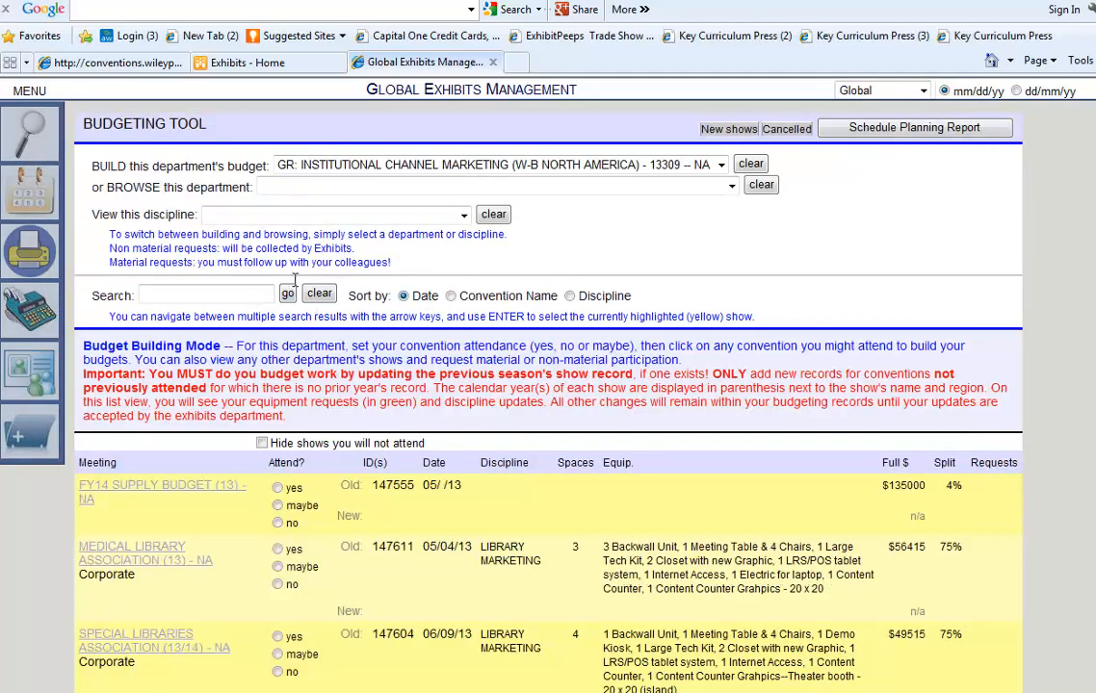
click(716, 166)
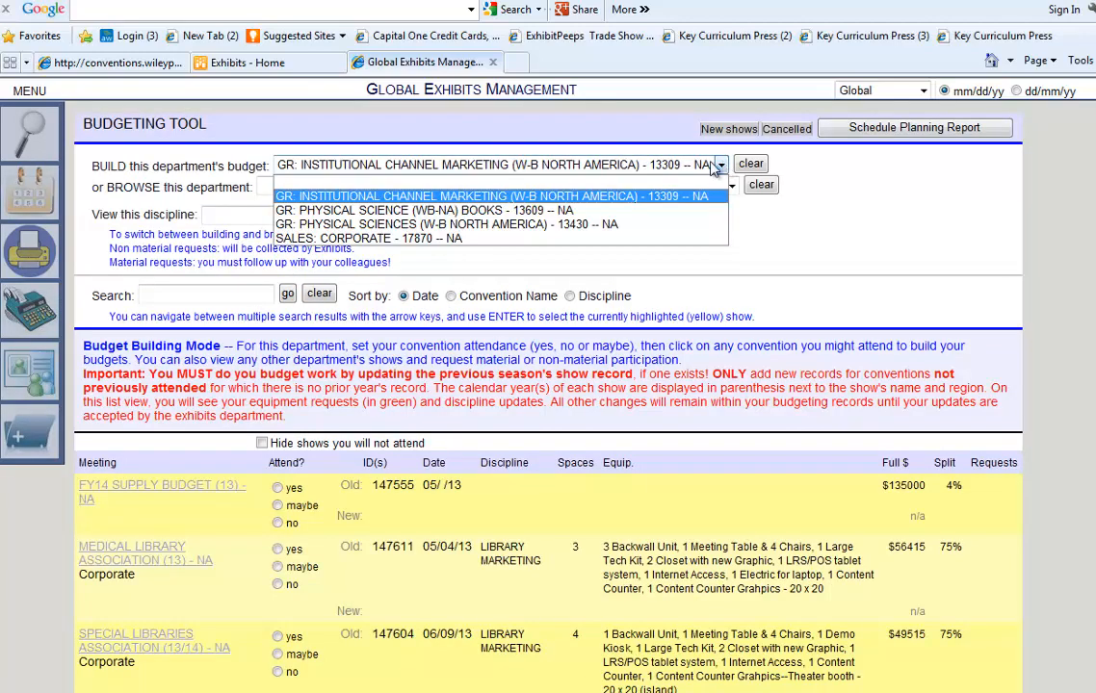
click(440, 179)
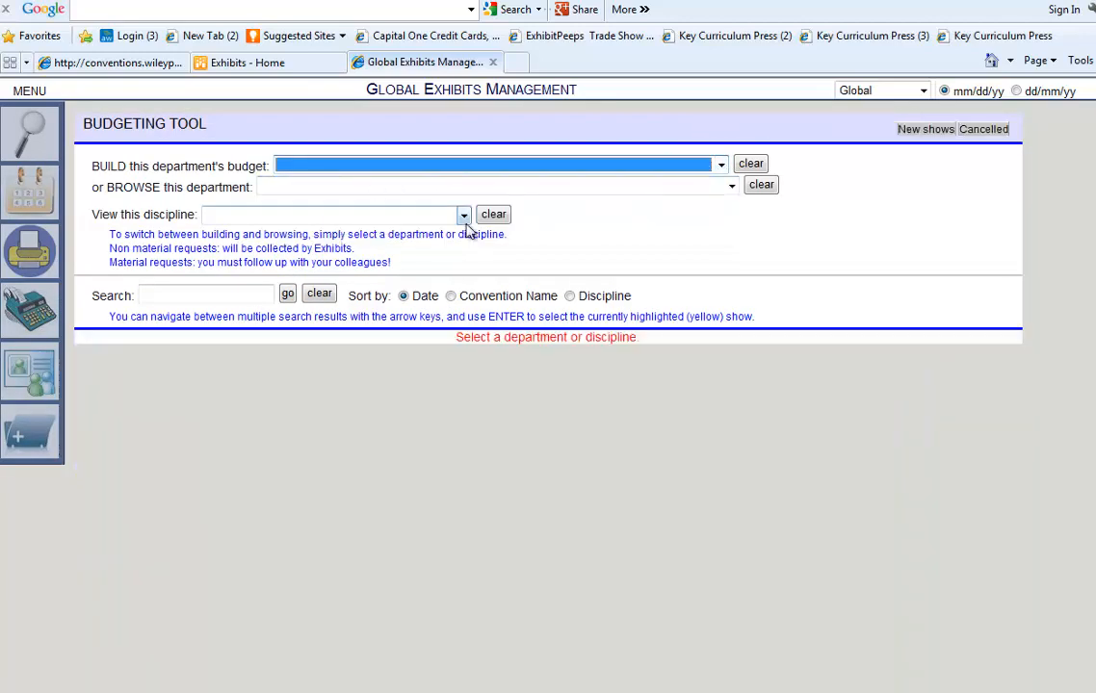
click(463, 214)
click(279, 245)
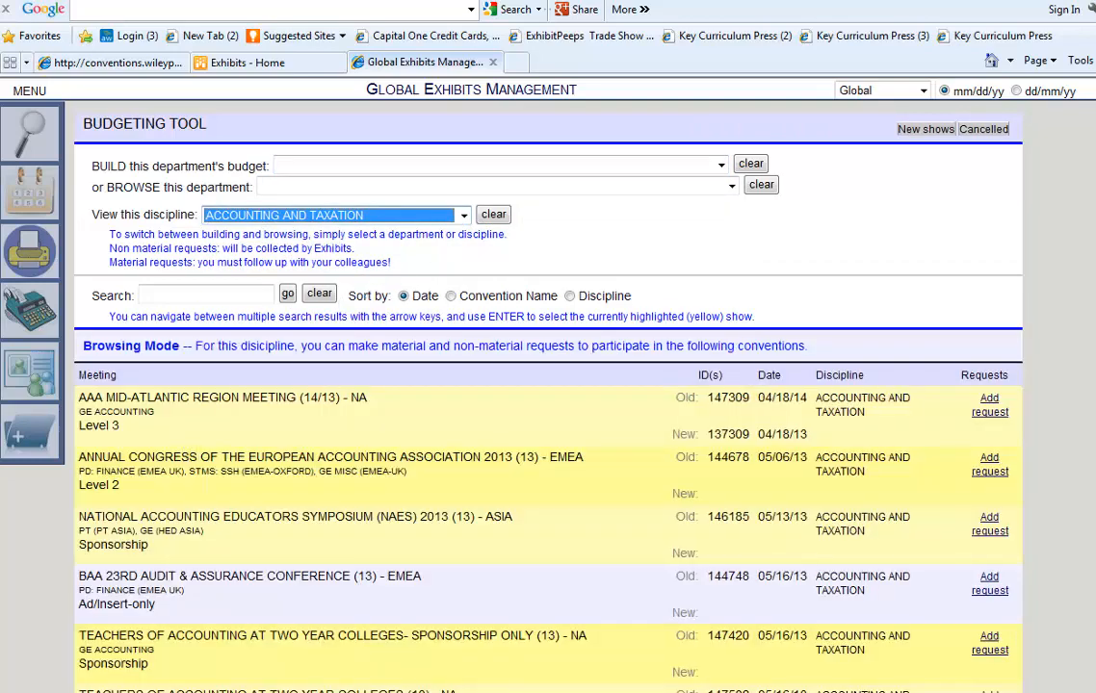
Start a participation request for the CANADIAN ACADEMIC ACCOUNTING ASSOCIATION-US RECORD conference.
scroll(548, 405, down, 5)
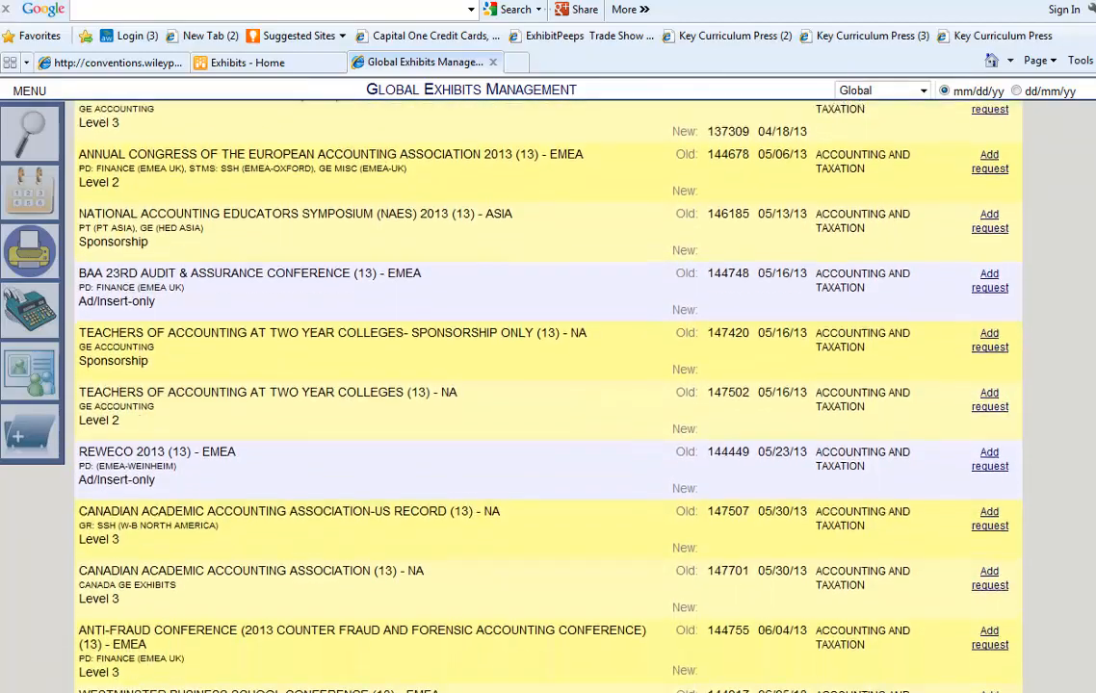
scroll(549, 405, down, 7)
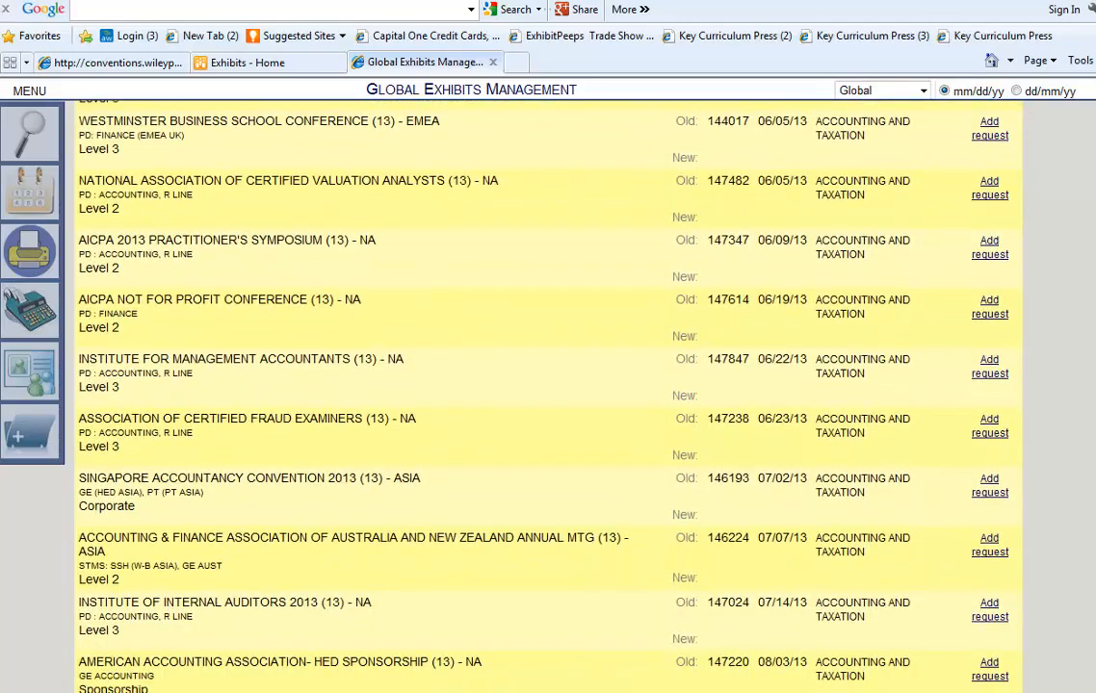
scroll(549, 405, down, 10)
scroll(549, 405, up, 20)
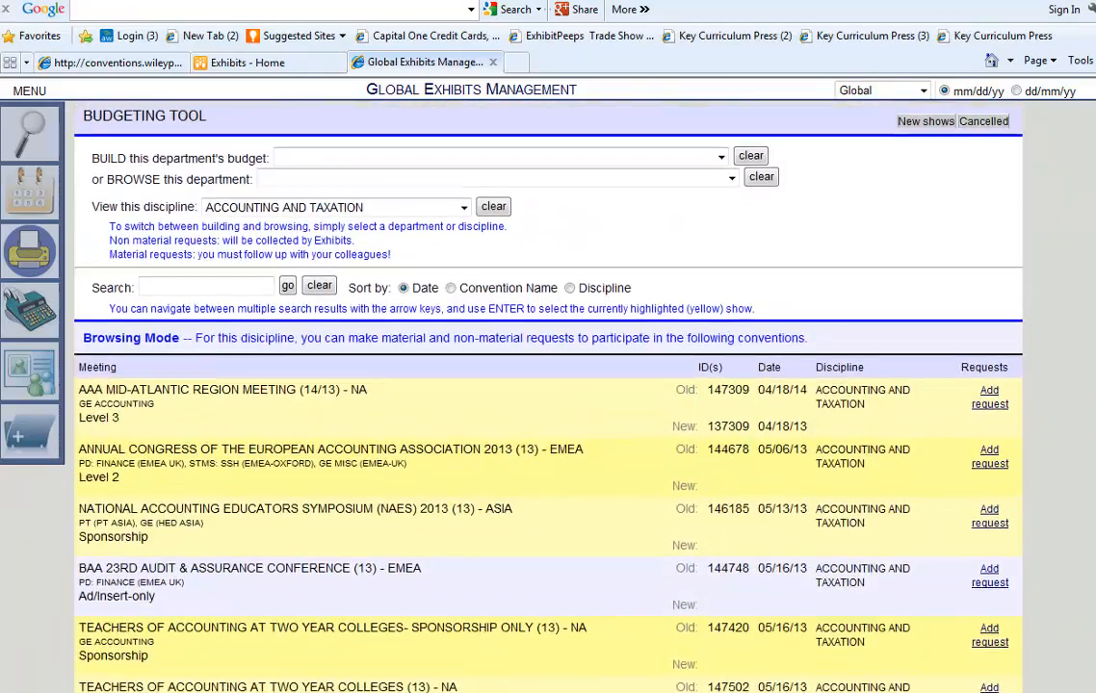
scroll(549, 404, down, 3)
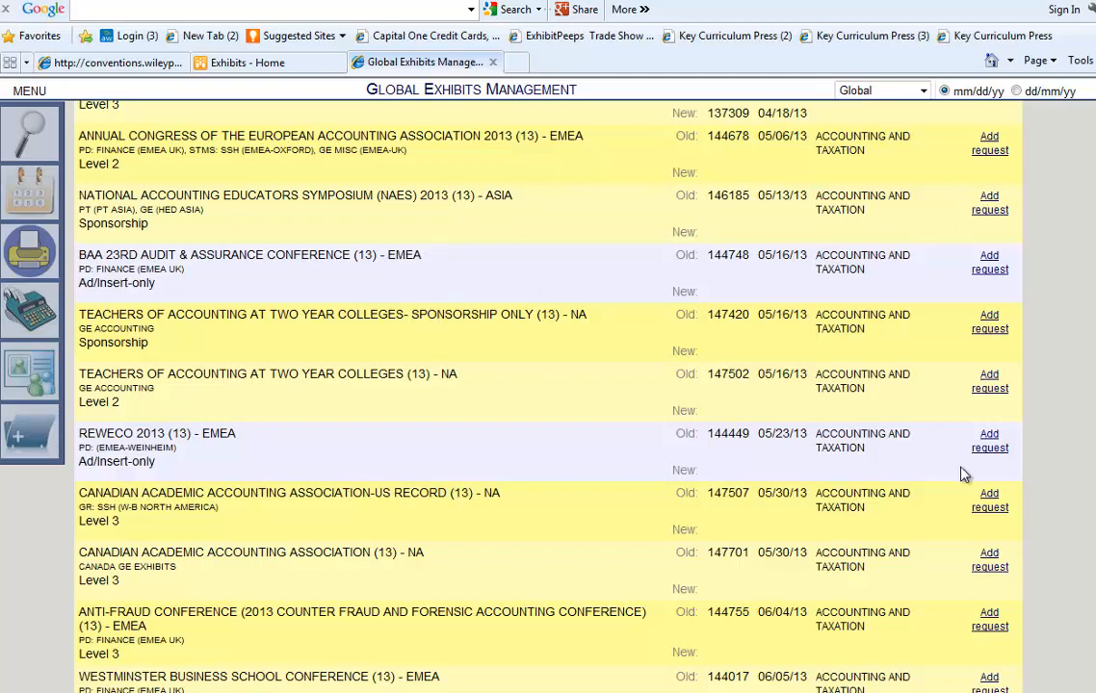
click(986, 507)
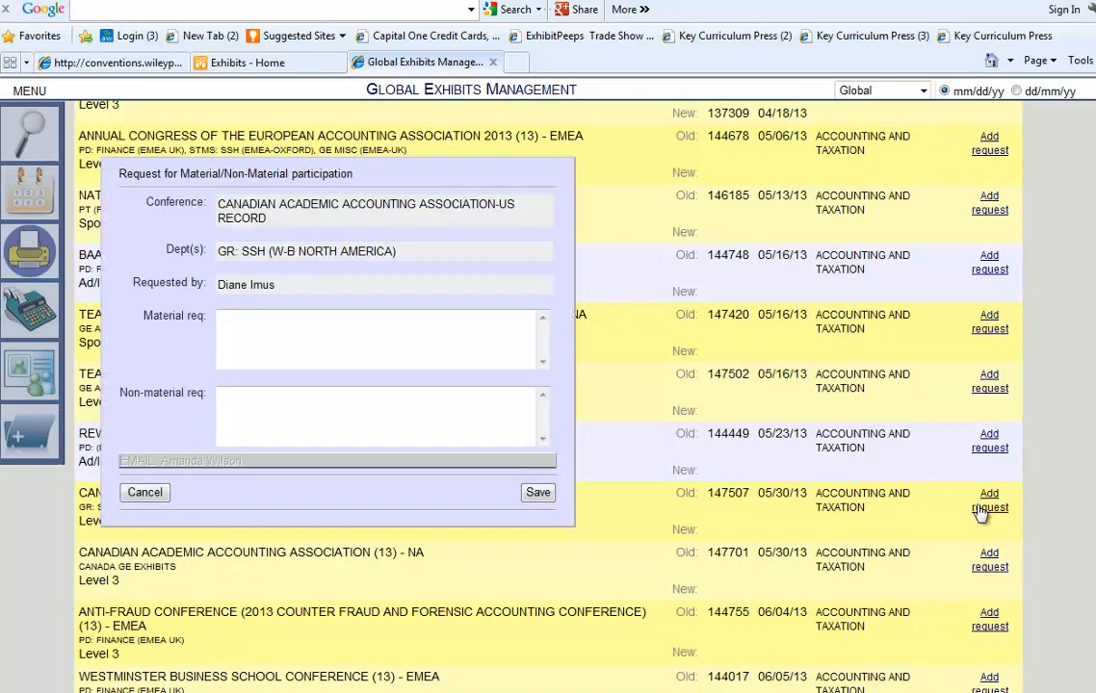
Draft 'Interested in co-exhibiting.' as the material request, then cancel it and return to the list top.
click(374, 350)
text(Interested in c)
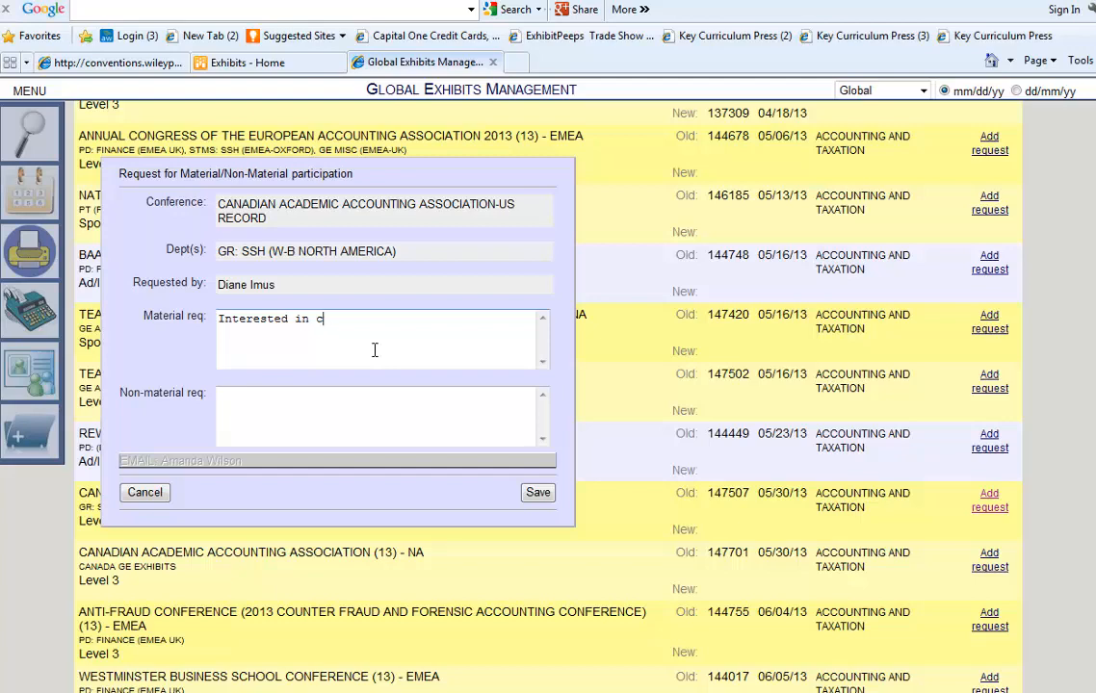
text(o-exhibiting.)
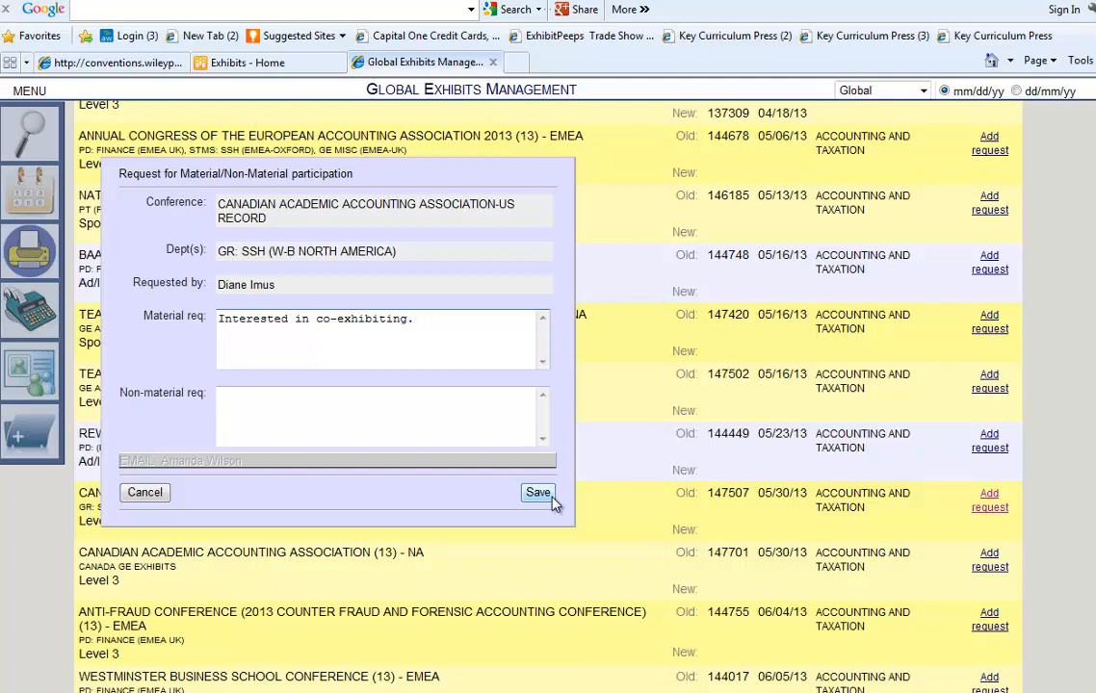
click(135, 492)
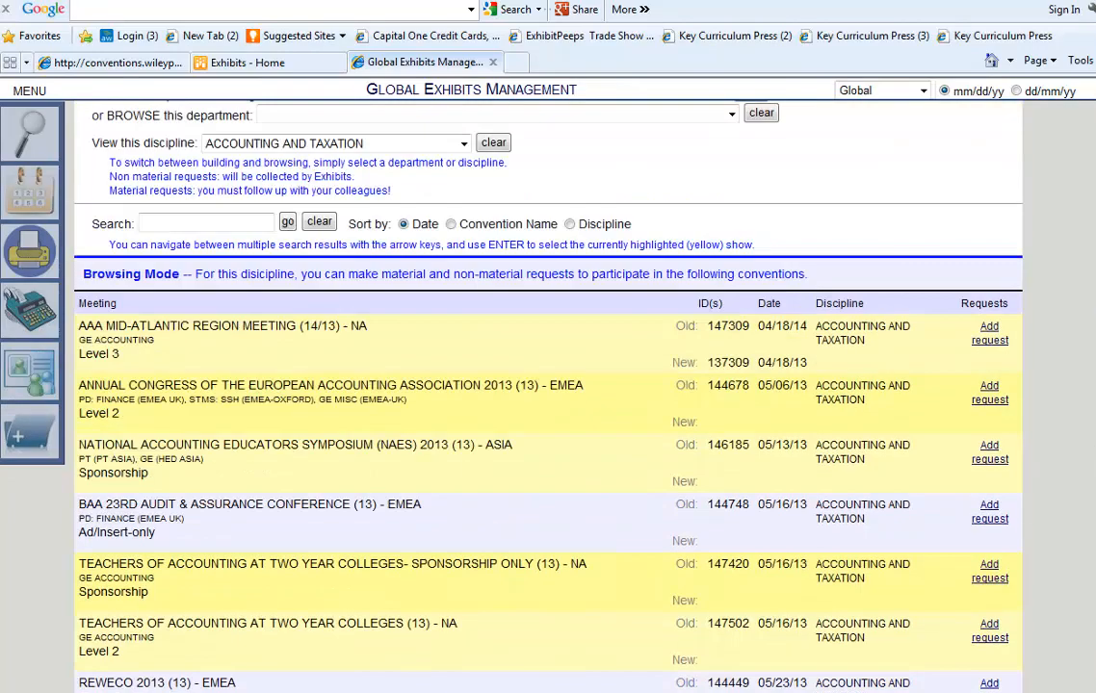
scroll(409, 491, up, 4)
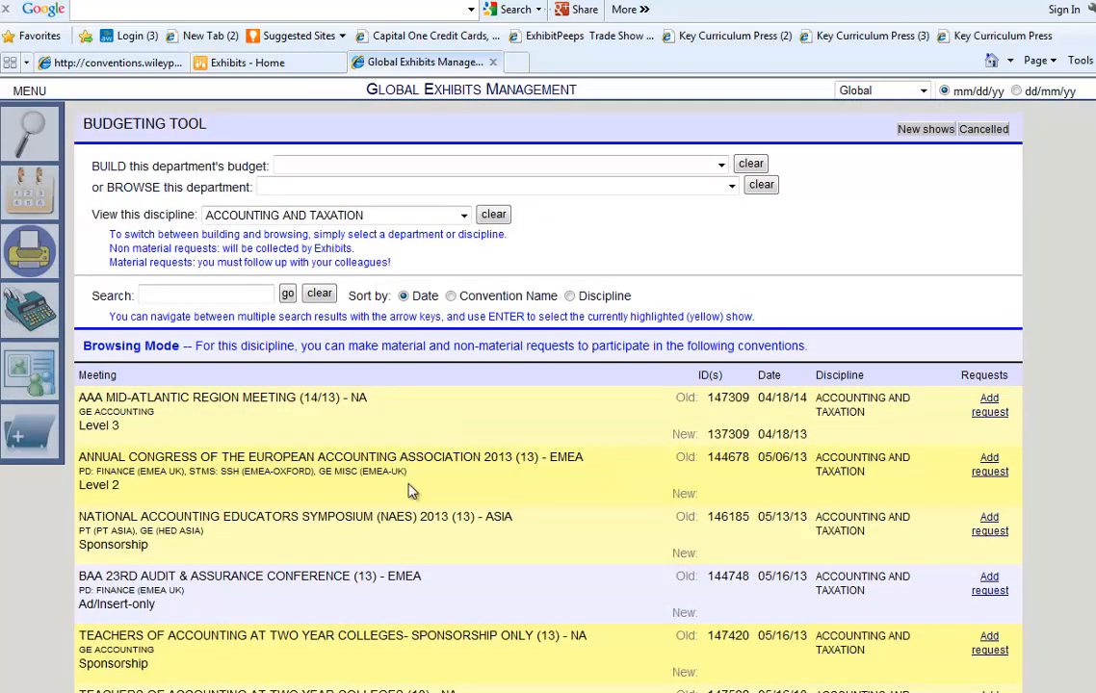